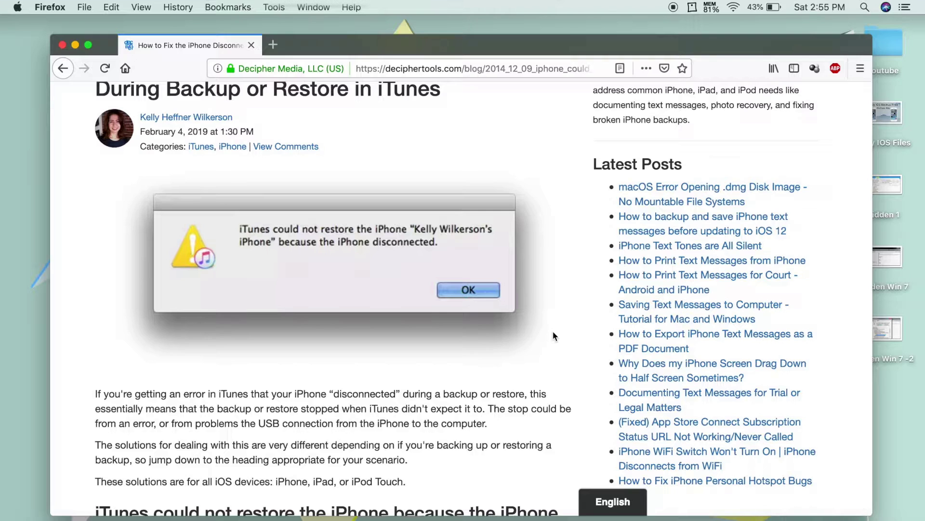
Review the Decipher Tools article's explanation of the iPhone disconnected error during iTunes backup or restore, and minimize the browser window
{"action": "scroll", "coordinate": [553, 331], "scroll_direction": "up", "scroll_amount": 3}
{"action": "scroll", "coordinate": [552, 330], "scroll_direction": "up", "scroll_amount": 2}
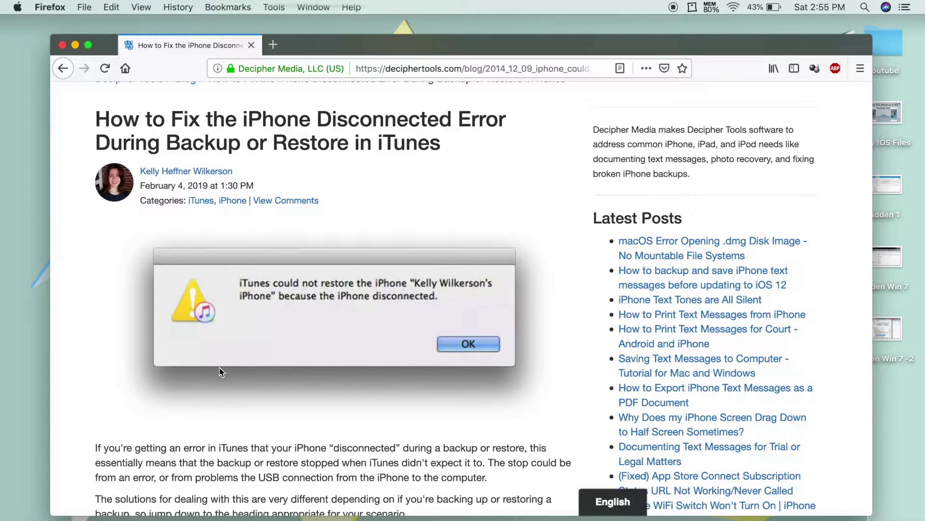
{"action": "scroll", "coordinate": [219, 367], "scroll_direction": "up", "scroll_amount": 2}
{"action": "scroll", "coordinate": [219, 367], "scroll_direction": "down", "scroll_amount": 3}
{"action": "scroll", "coordinate": [219, 369], "scroll_direction": "down", "scroll_amount": 1}
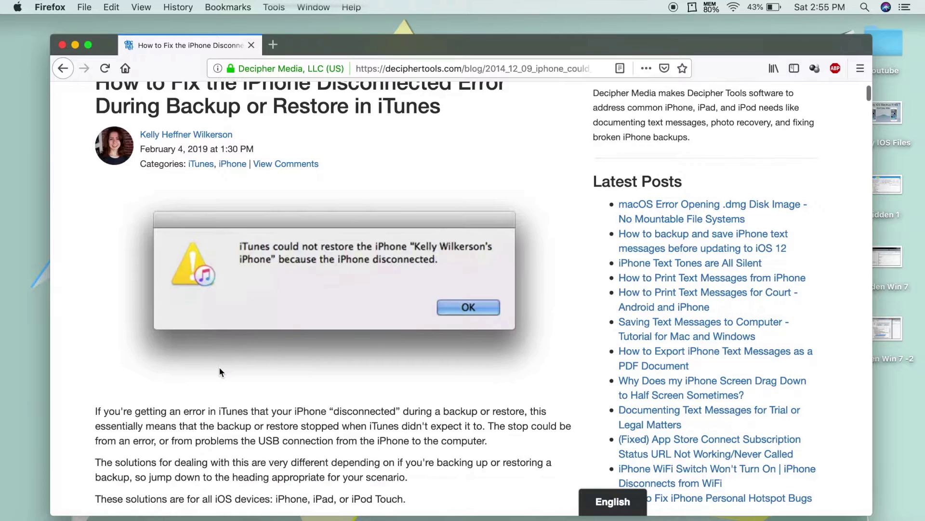
{"action": "scroll", "coordinate": [219, 368], "scroll_direction": "up", "scroll_amount": 1}
{"action": "scroll", "coordinate": [219, 369], "scroll_direction": "down", "scroll_amount": 1}
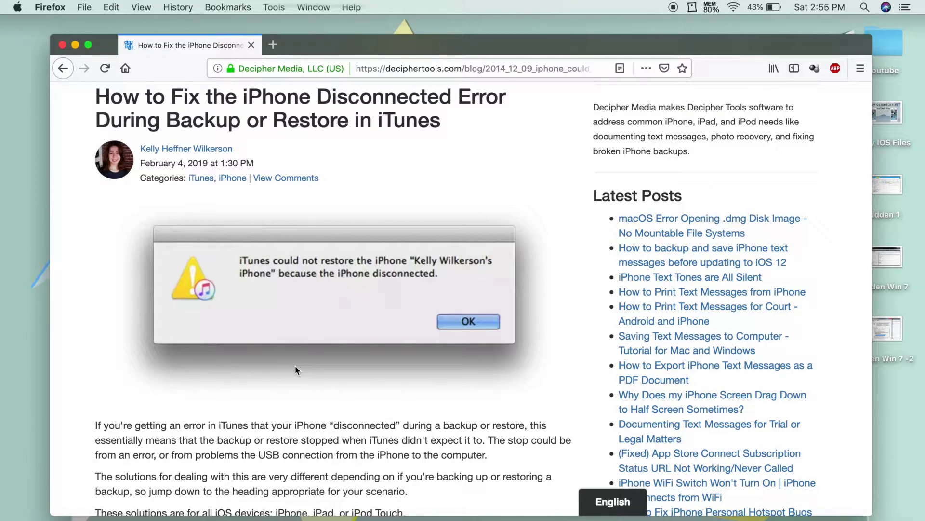
{"action": "scroll", "coordinate": [296, 369], "scroll_direction": "down", "scroll_amount": 5}
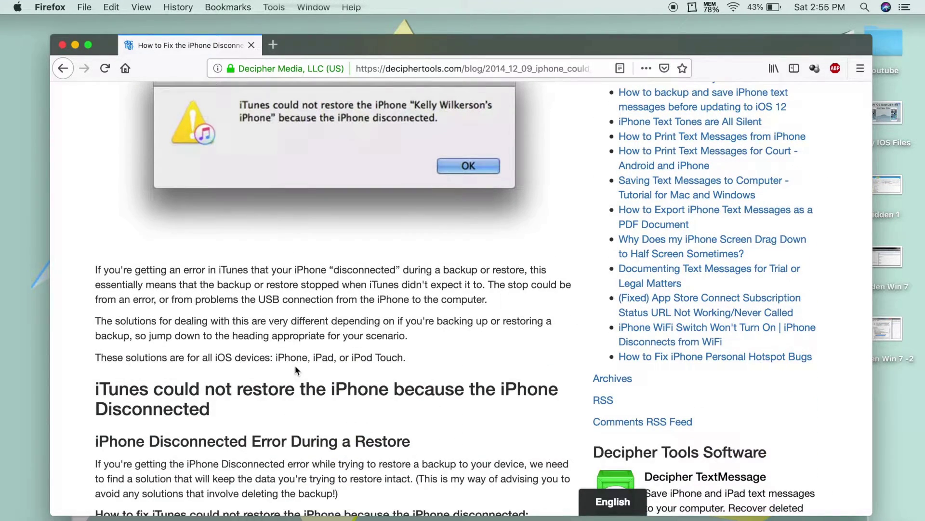
{"action": "scroll", "coordinate": [296, 370], "scroll_direction": "up", "scroll_amount": 7}
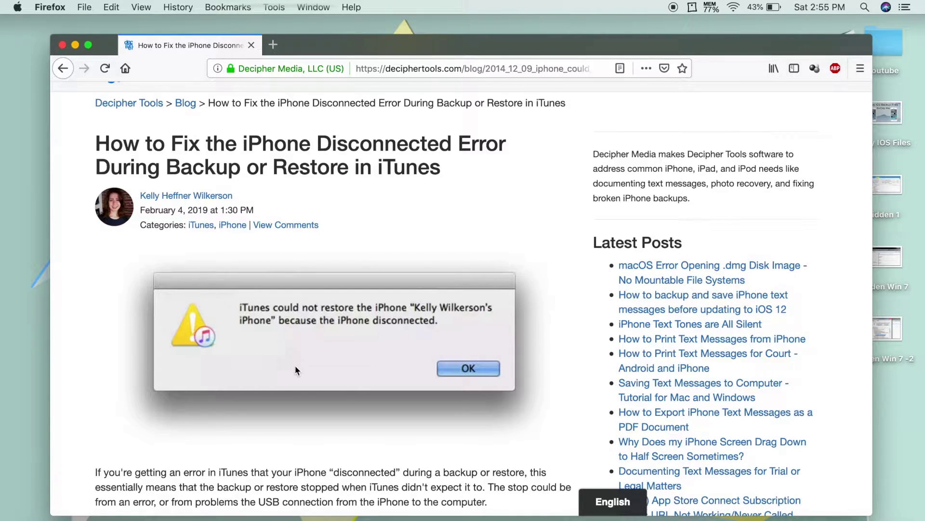
{"action": "left_click", "coordinate": [75, 45]}
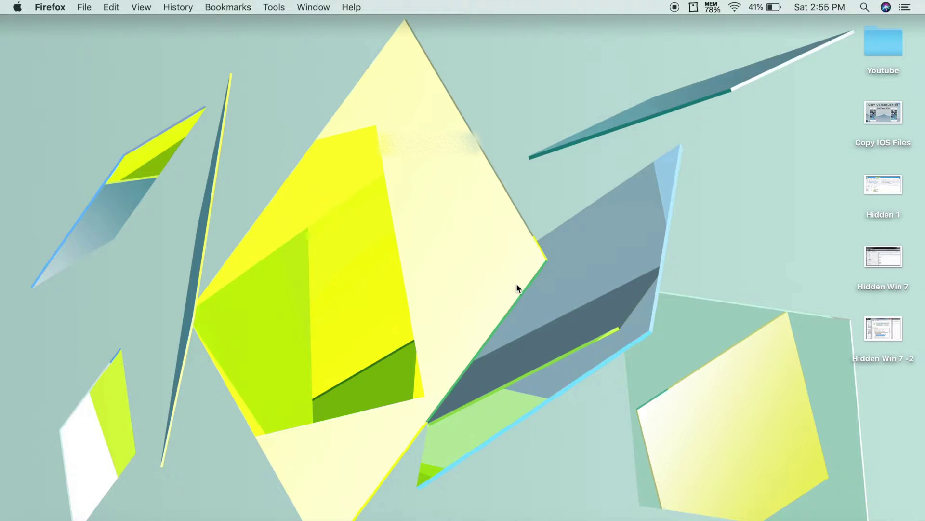
{"action": "left_click", "coordinate": [386, 250]}
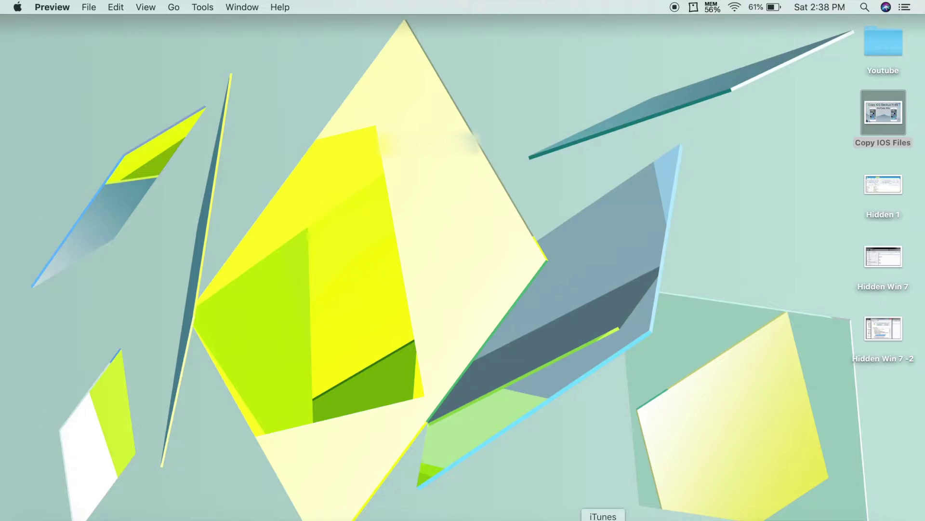
Switch to iTunes and display the stored device backups in its Devices preferences
{"action": "left_click", "coordinate": [603, 520]}
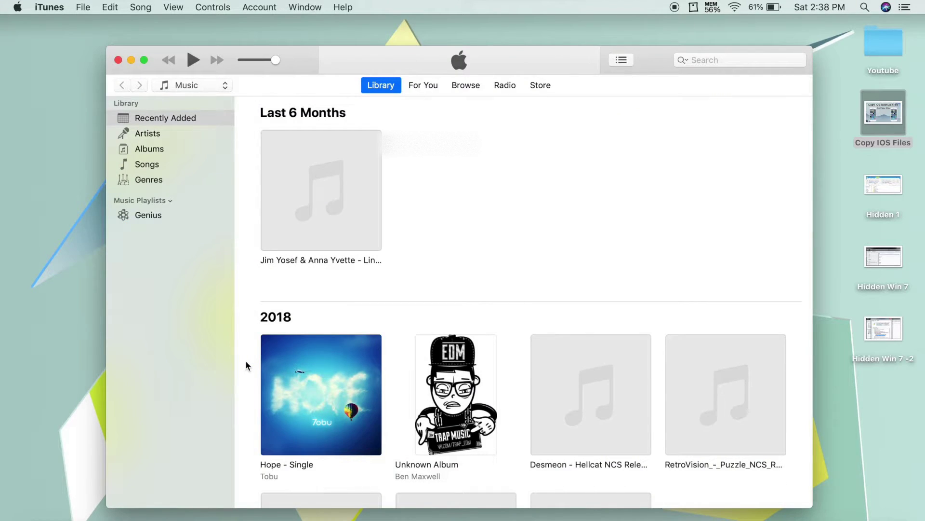
{"action": "left_click", "coordinate": [57, 11]}
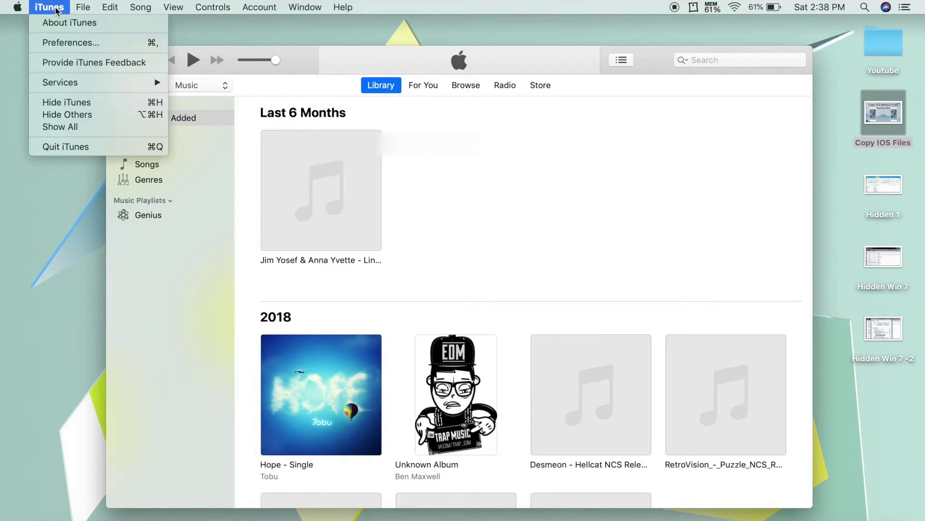
{"action": "left_click", "coordinate": [68, 44]}
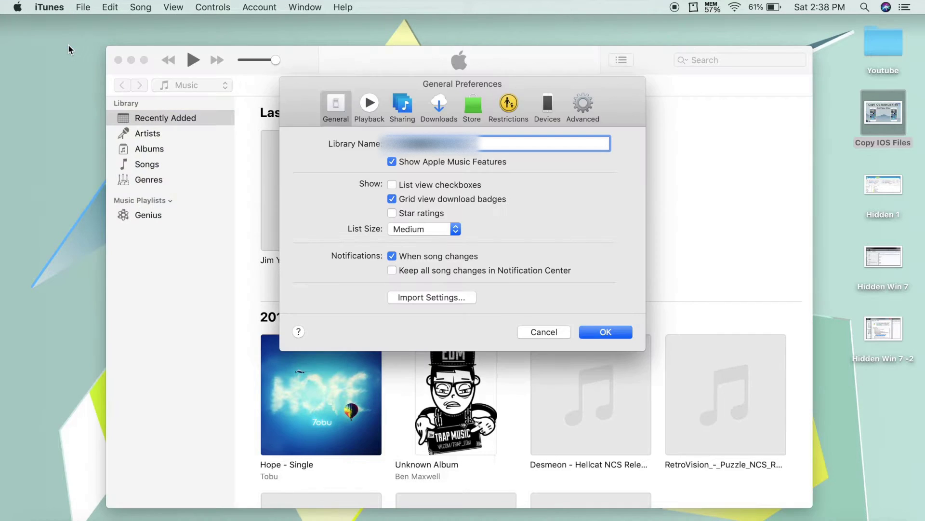
{"action": "left_click", "coordinate": [554, 111]}
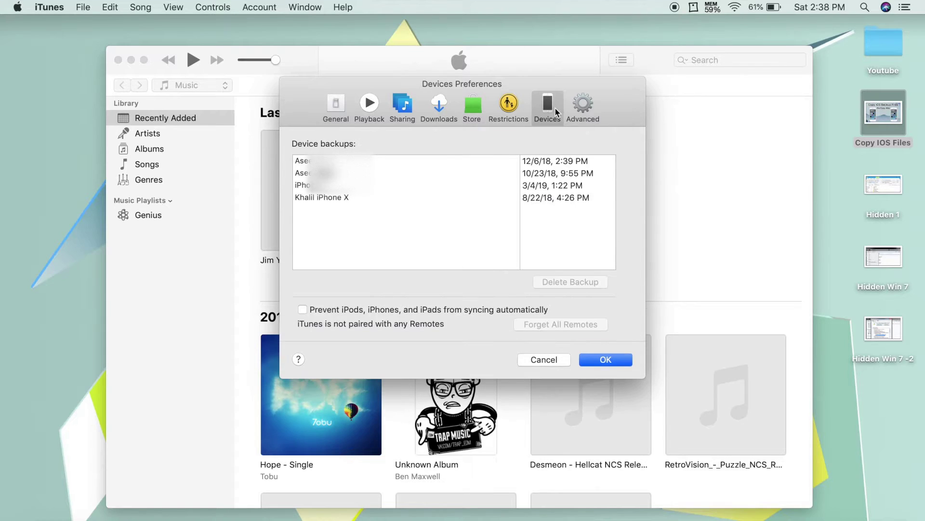
Reveal the device backup dated 8/22/18 in Finder and inspect the folder path leading to Backup
{"action": "left_click", "coordinate": [309, 197]}
{"action": "right_click", "coordinate": [308, 197]}
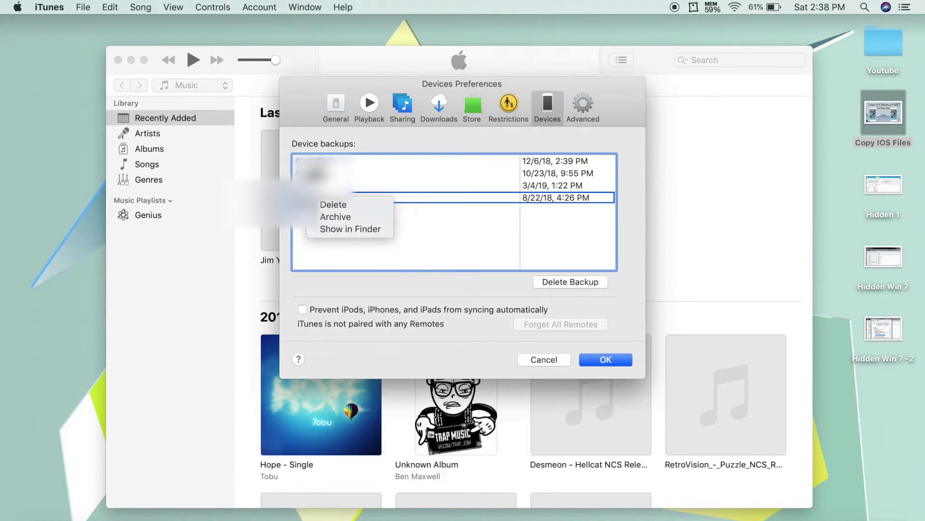
{"action": "left_click", "coordinate": [335, 230]}
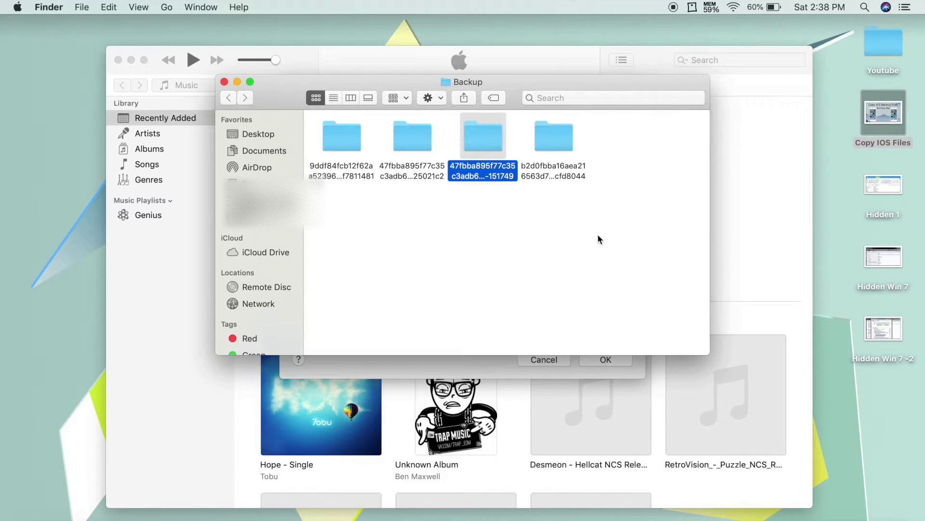
{"action": "left_click", "coordinate": [453, 83], "text": "super"}
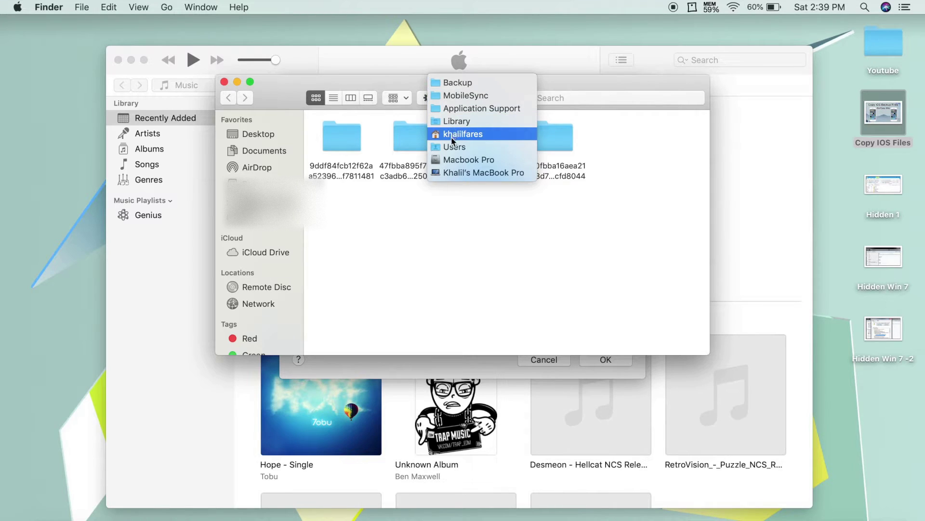
{"action": "left_click", "coordinate": [455, 237]}
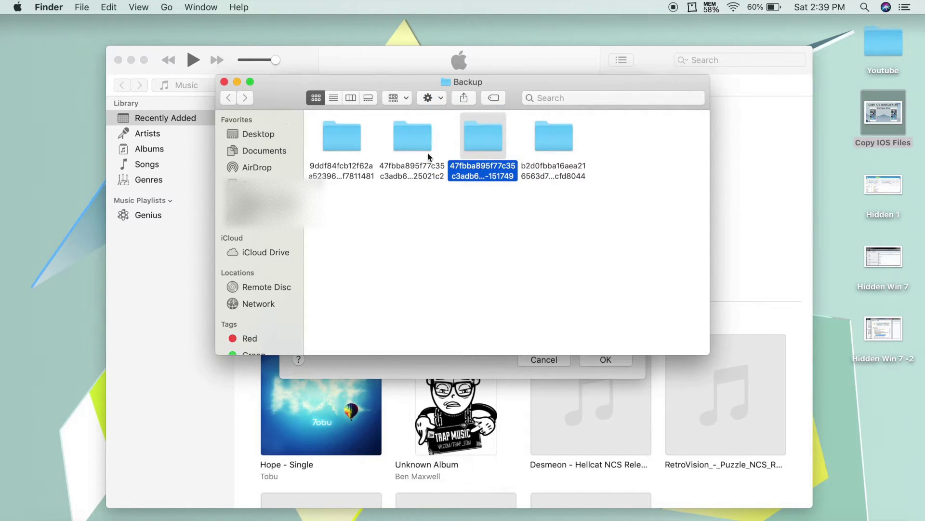
Close the Backup folder window, dismiss the iTunes preferences without changes, and close the iTunes window
{"action": "left_click", "coordinate": [225, 83]}
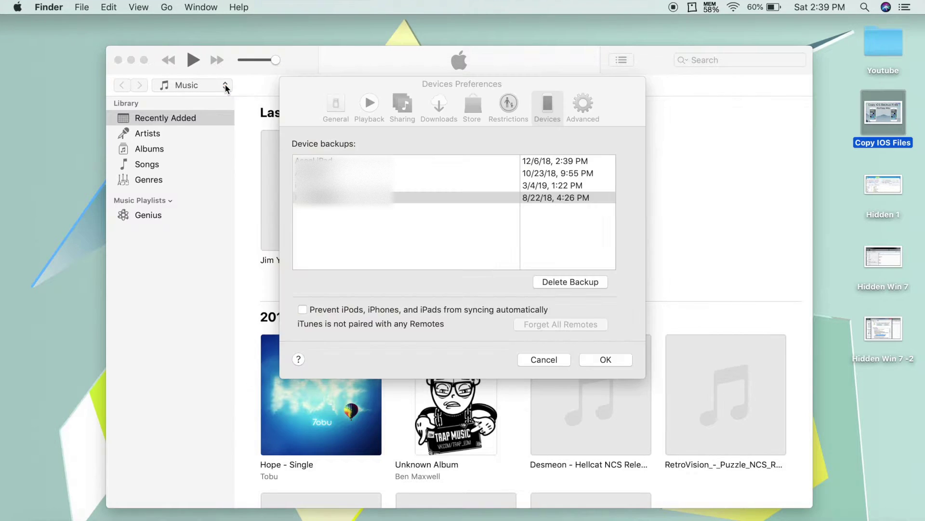
{"action": "left_click", "coordinate": [534, 357]}
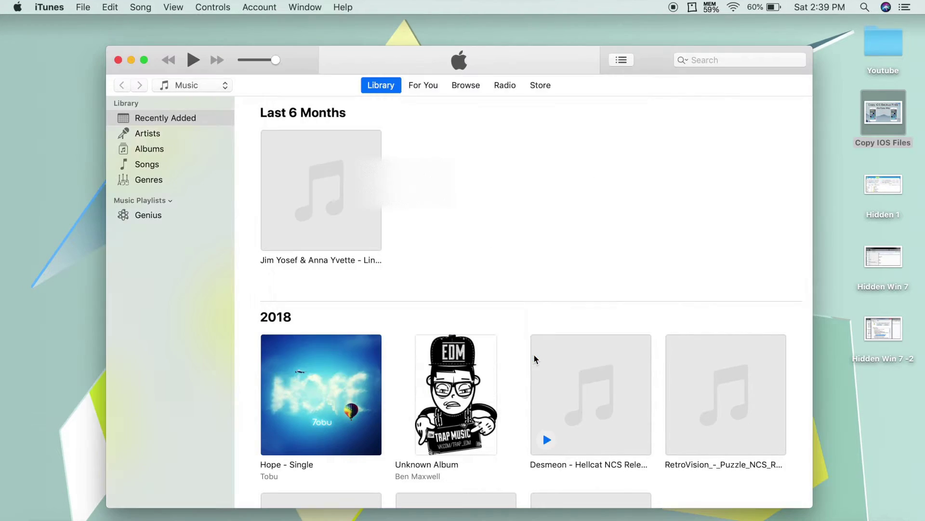
{"action": "left_click", "coordinate": [118, 60]}
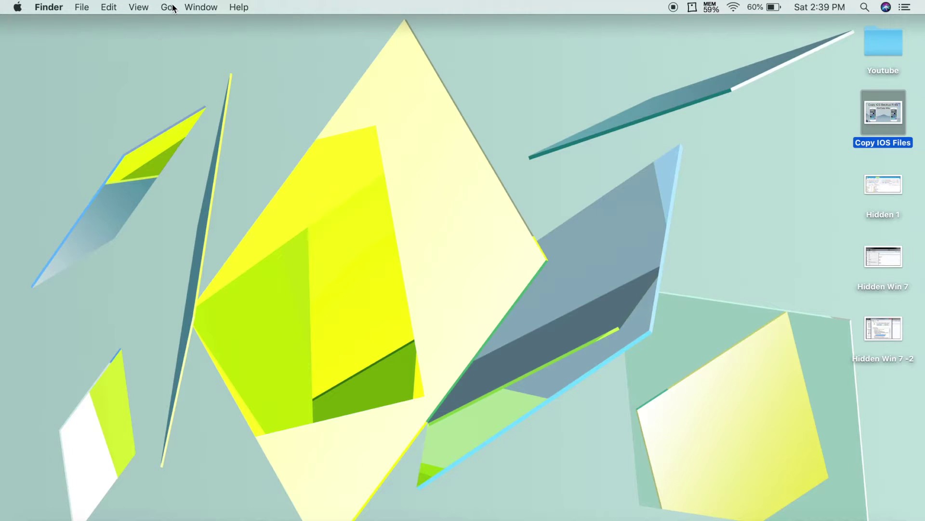
Open the home folder in Finder and move its window toward the desktop's lower-left area
{"action": "left_click", "coordinate": [172, 8]}
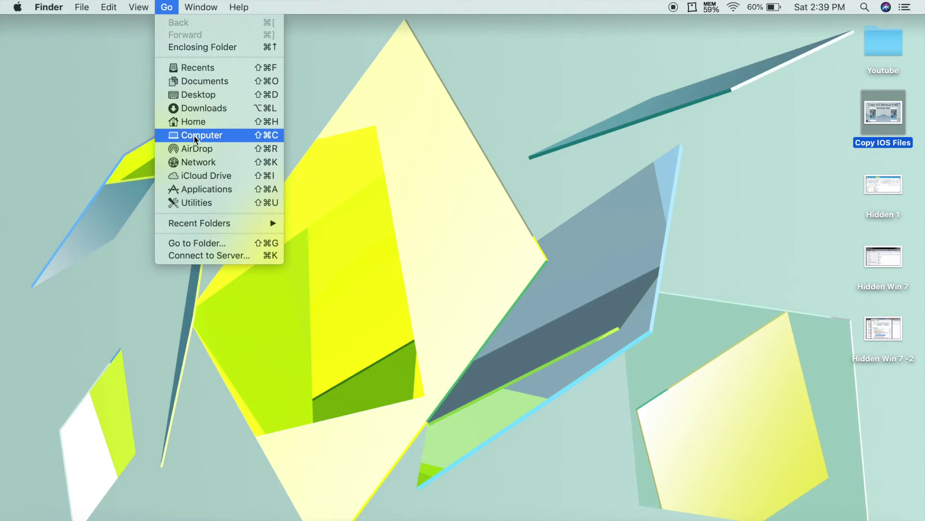
{"action": "left_click", "coordinate": [195, 121]}
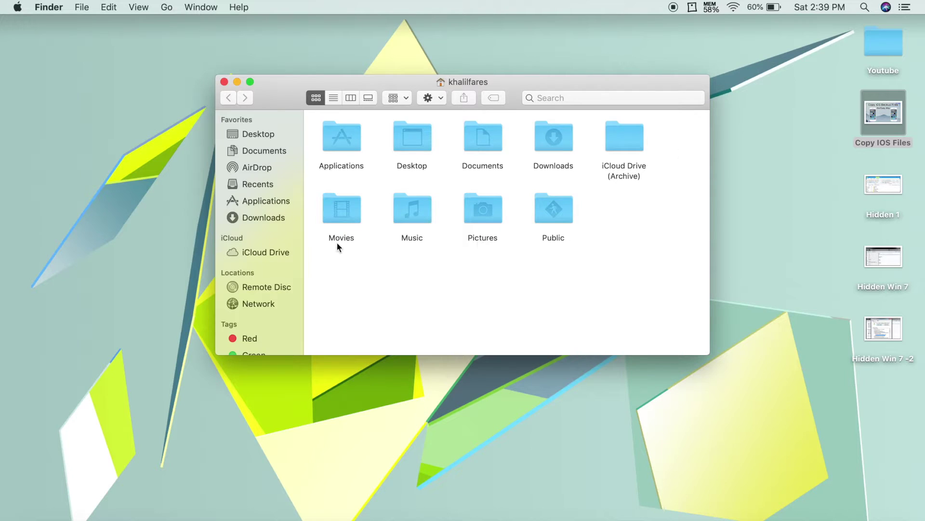
{"action": "left_click_drag", "start_coordinate": [627, 83], "coordinate": [450, 168]}
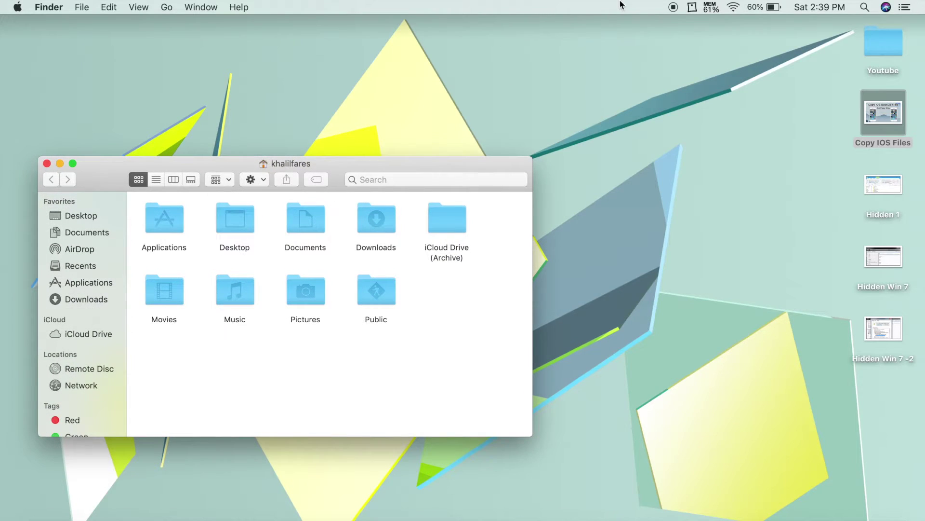
Bring up the Simple Antnotes note about viewing hidden files on Mac and place it beside the Finder window
{"action": "left_click", "coordinate": [693, 7]}
{"action": "left_click", "coordinate": [693, 7]}
{"action": "left_click", "coordinate": [693, 7]}
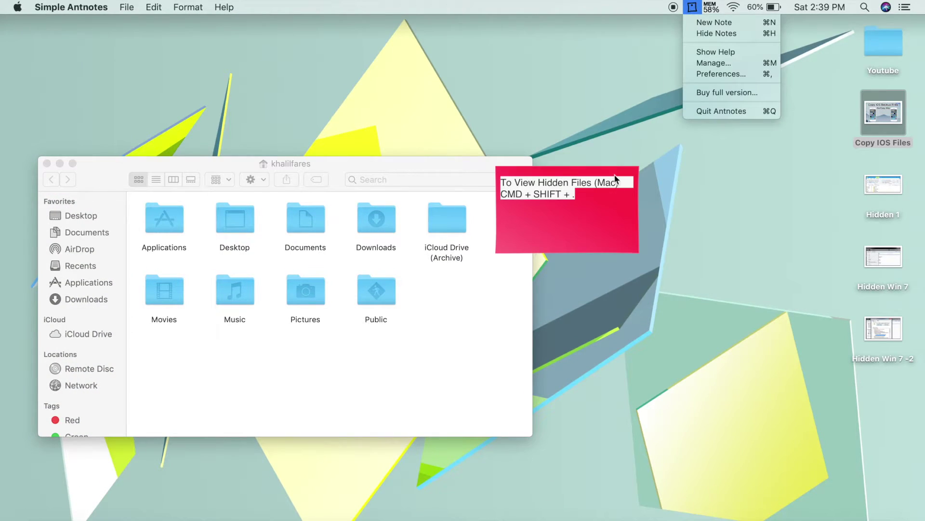
{"action": "left_click", "coordinate": [617, 164]}
{"action": "left_click", "coordinate": [617, 212]}
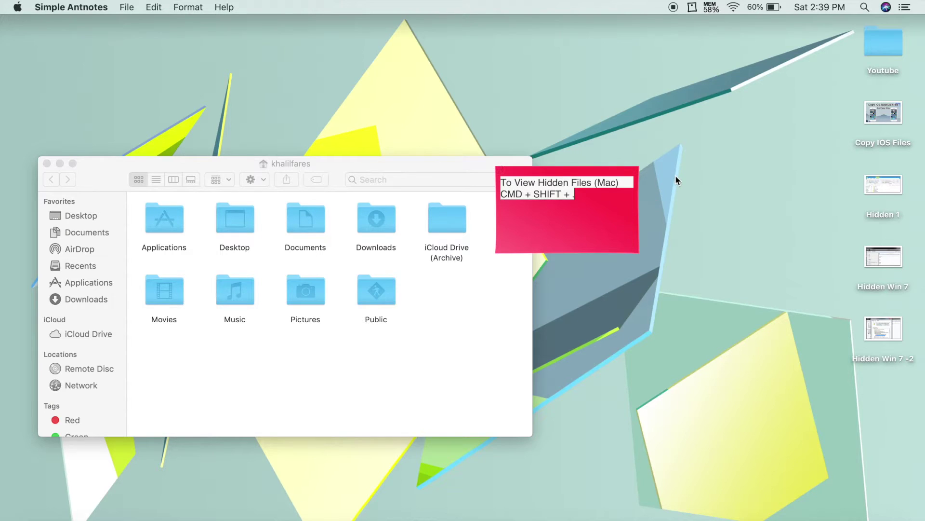
{"action": "left_click_drag", "start_coordinate": [582, 166], "coordinate": [658, 112]}
Show hidden files in the home folder and open the hidden Library folder
{"action": "left_click", "coordinate": [326, 396]}
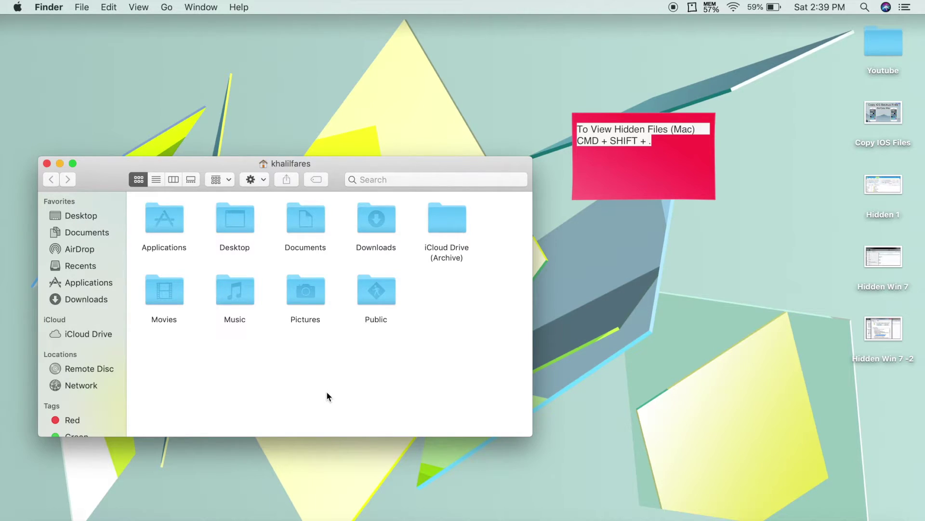
{"action": "key", "text": "super+shift+period"}
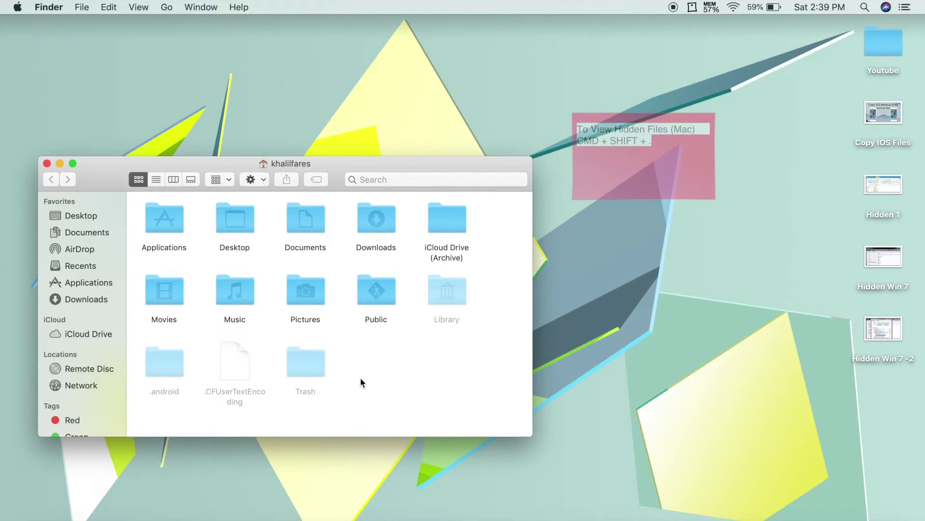
{"action": "left_click", "coordinate": [439, 296]}
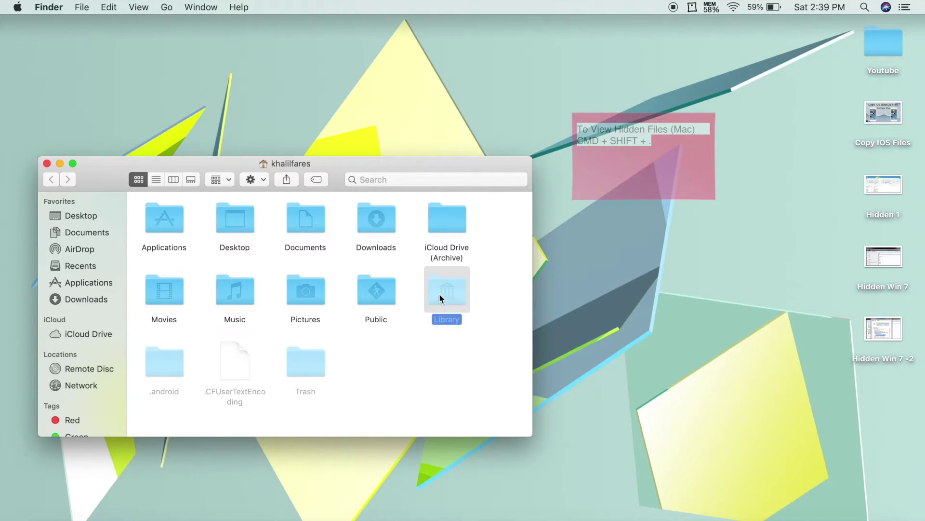
{"action": "double_click", "coordinate": [439, 296]}
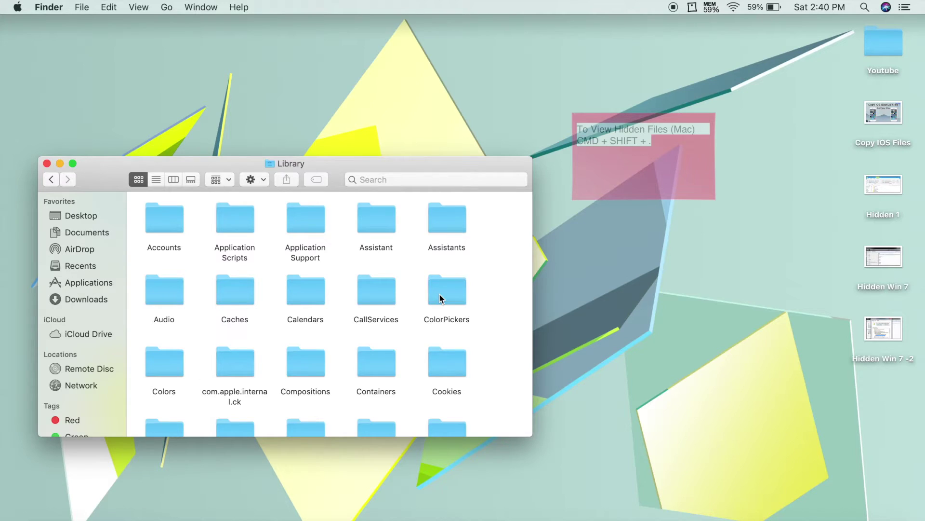
Open Application Support in the Library folder, and inside it the MobileSync folder and its Backup subfolder
{"action": "left_click", "coordinate": [305, 222]}
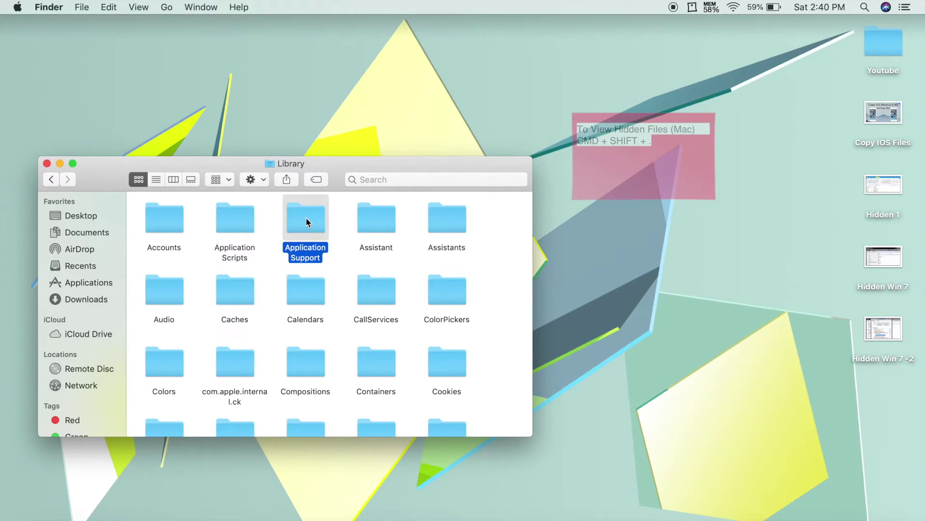
{"action": "double_click", "coordinate": [306, 222]}
{"action": "scroll", "coordinate": [306, 223], "scroll_direction": "down", "scroll_amount": 2}
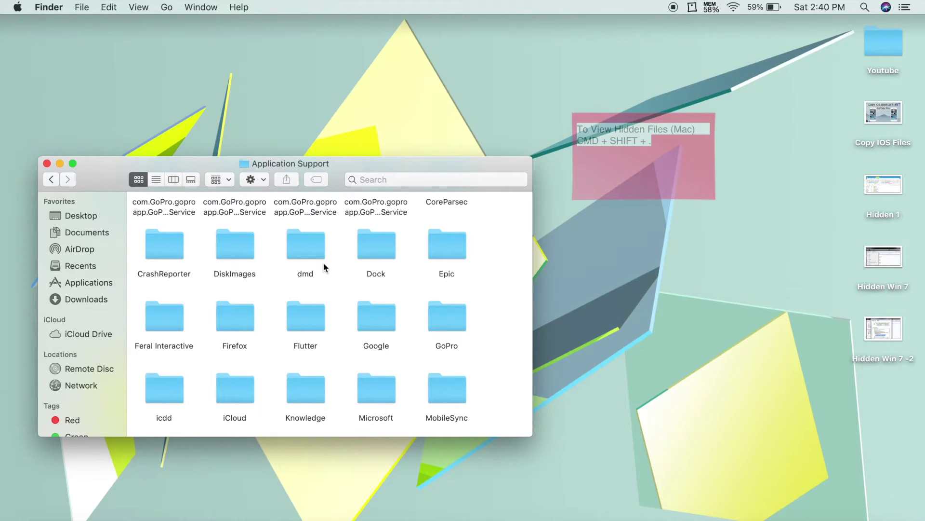
{"action": "scroll", "coordinate": [324, 264], "scroll_direction": "up", "scroll_amount": 2}
{"action": "scroll", "coordinate": [324, 263], "scroll_direction": "down", "scroll_amount": 5}
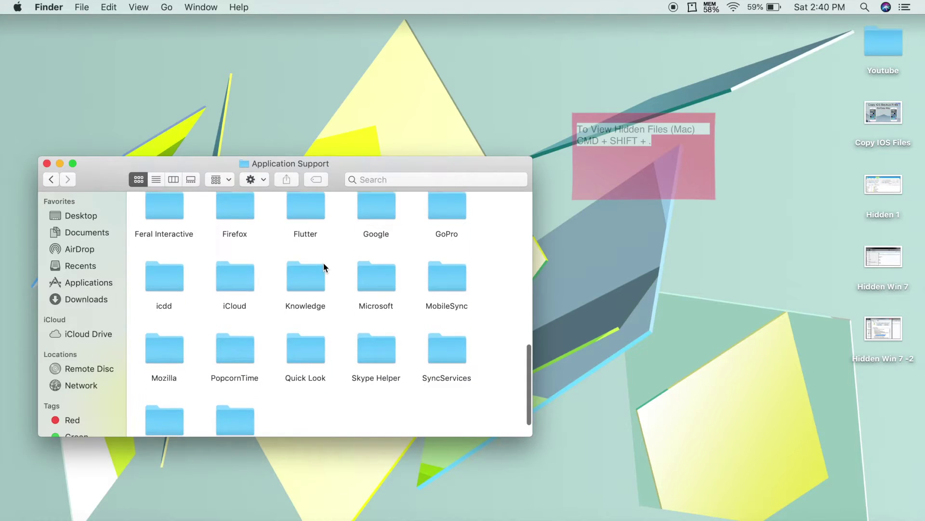
{"action": "scroll", "coordinate": [420, 305], "scroll_direction": "down", "scroll_amount": 1}
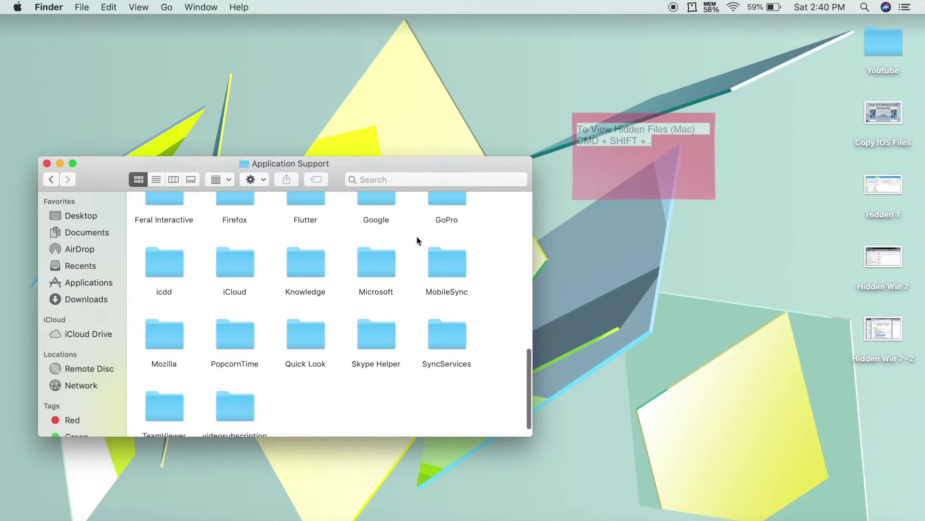
{"action": "double_click", "coordinate": [445, 270]}
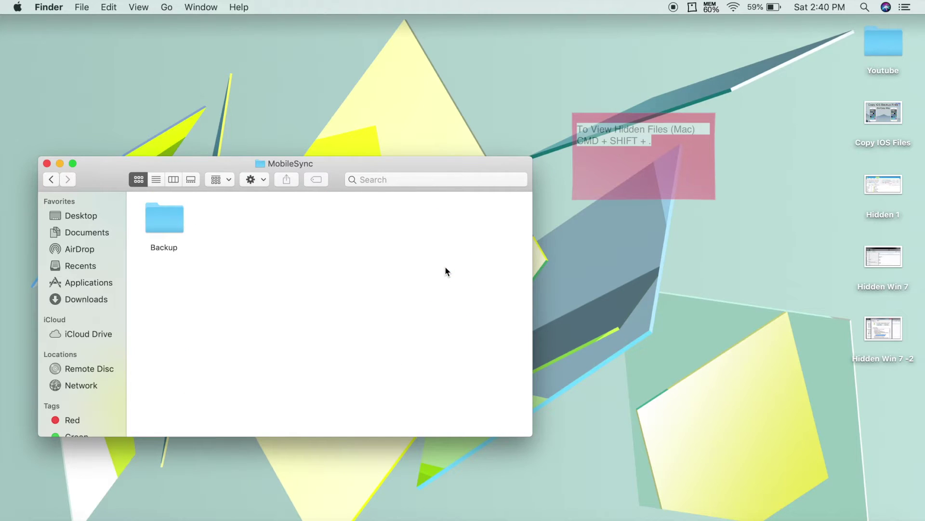
{"action": "double_click", "coordinate": [162, 220]}
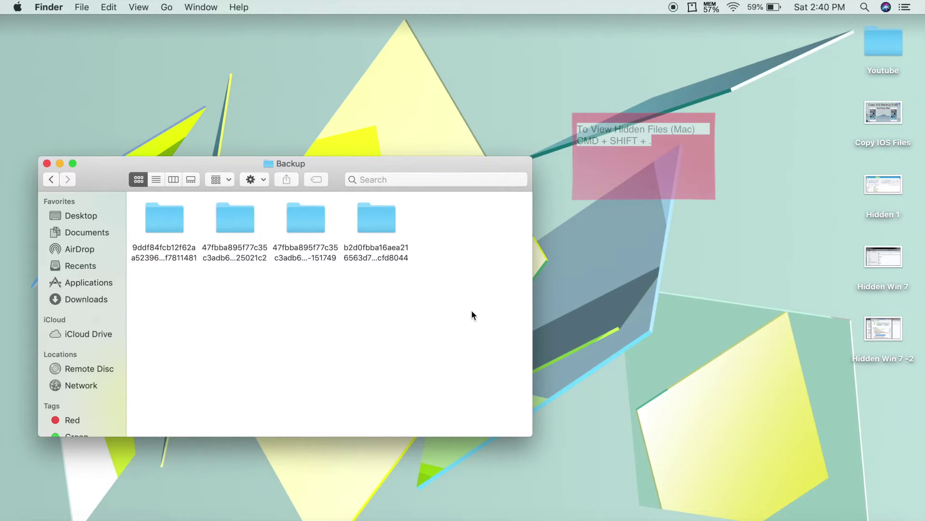
Show the Computer location with its connected drives in Finder and reposition the window toward the desktop's lower-left area
{"action": "left_click_drag", "start_coordinate": [359, 158], "coordinate": [357, 114]}
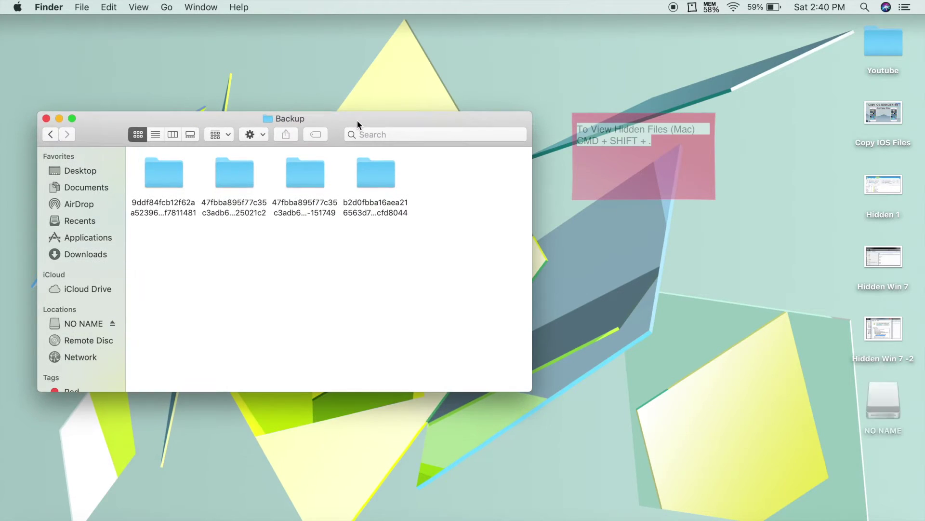
{"action": "left_click", "coordinate": [322, 82]}
{"action": "left_click", "coordinate": [201, 7]}
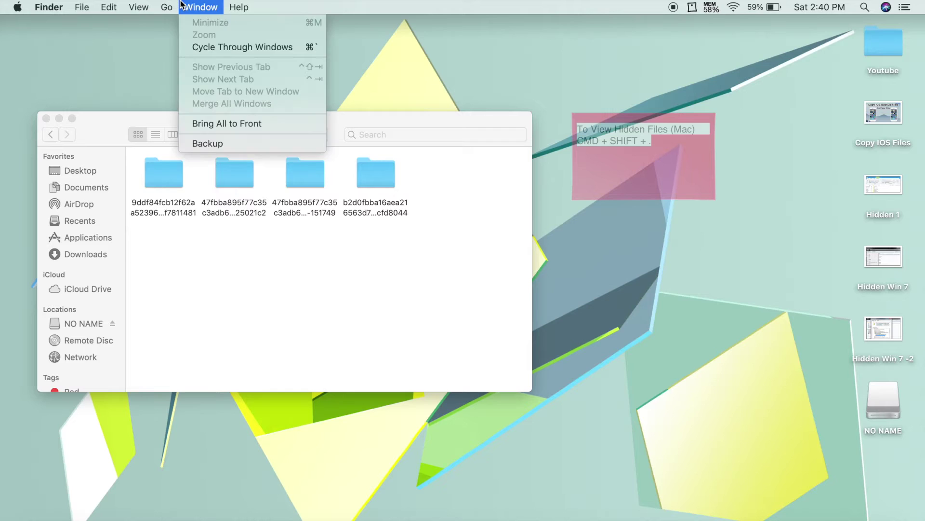
{"action": "mouse_move", "coordinate": [167, 7]}
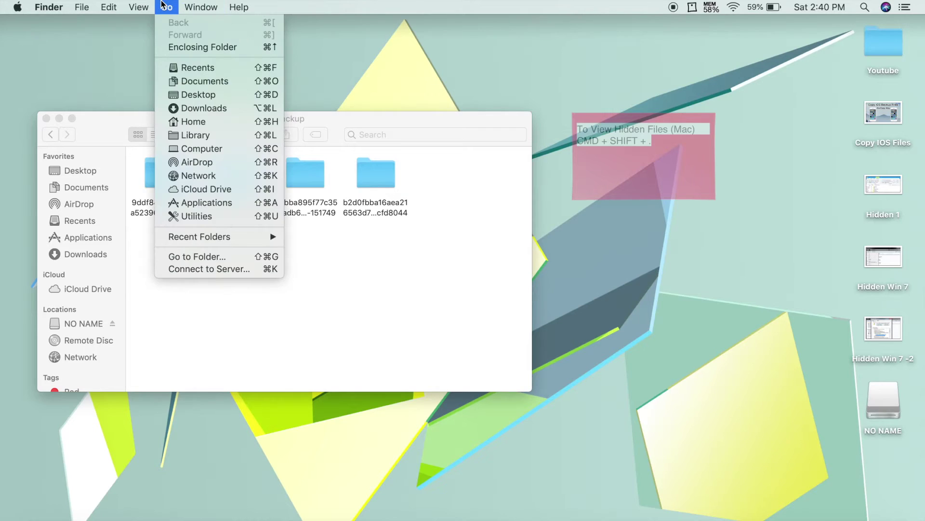
{"action": "left_click", "coordinate": [201, 149]}
{"action": "left_click_drag", "start_coordinate": [163, 119], "coordinate": [176, 145]}
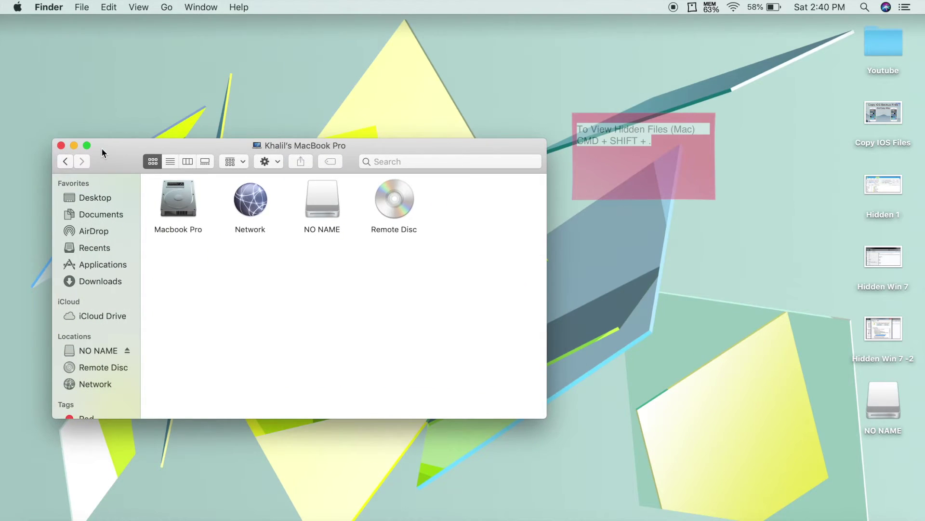
{"action": "left_click_drag", "start_coordinate": [101, 151], "coordinate": [85, 194]}
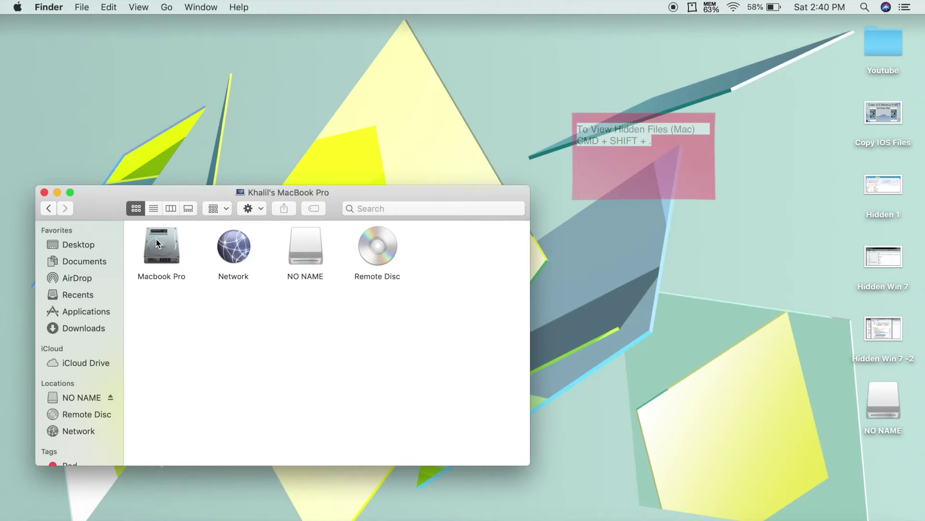
Return to the Backup folder and copy the backup folder whose name ends in 151749
{"action": "left_click", "coordinate": [51, 211]}
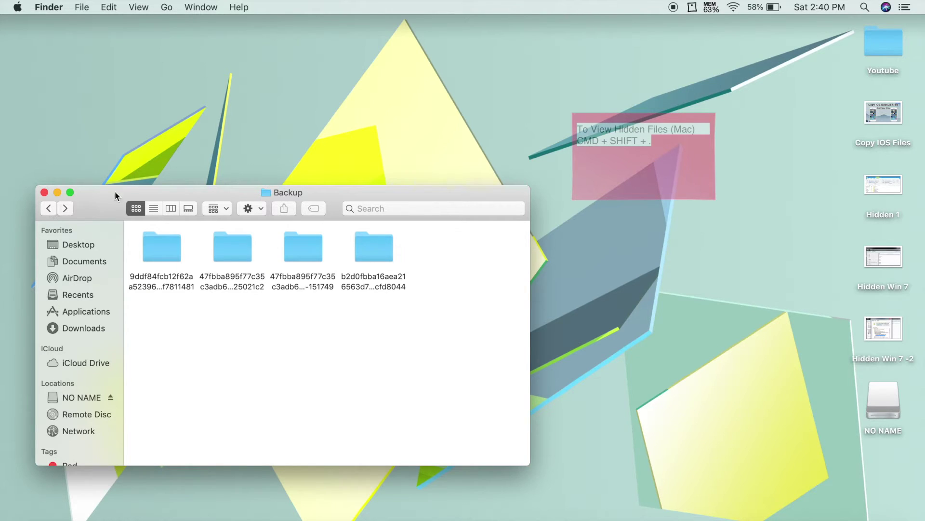
{"action": "left_click_drag", "start_coordinate": [139, 197], "coordinate": [136, 188]}
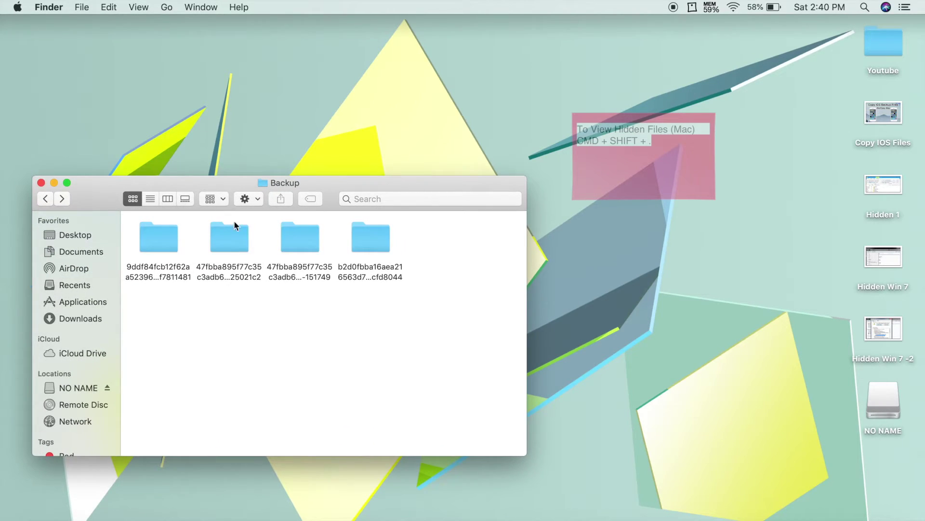
{"action": "left_click", "coordinate": [303, 247]}
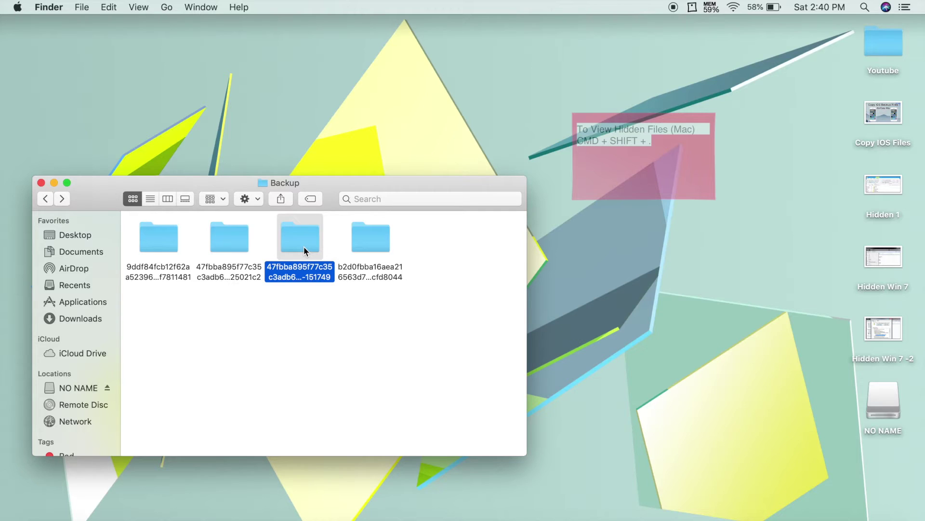
{"action": "right_click", "coordinate": [304, 247]}
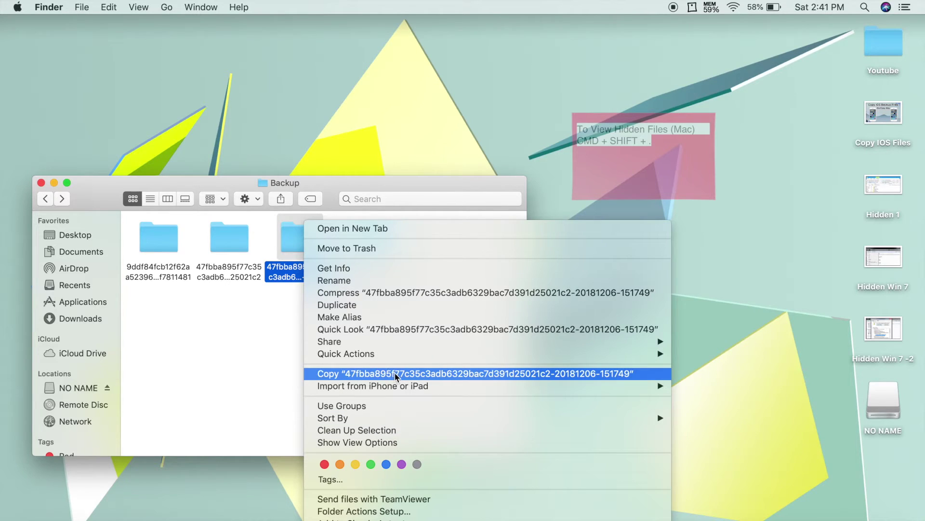
{"action": "left_click", "coordinate": [375, 374]}
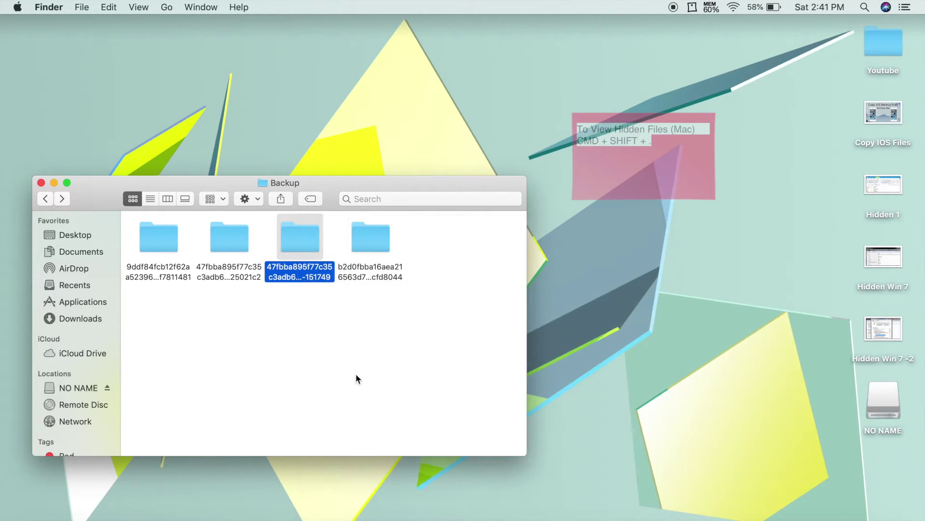
{"action": "left_click", "coordinate": [220, 360]}
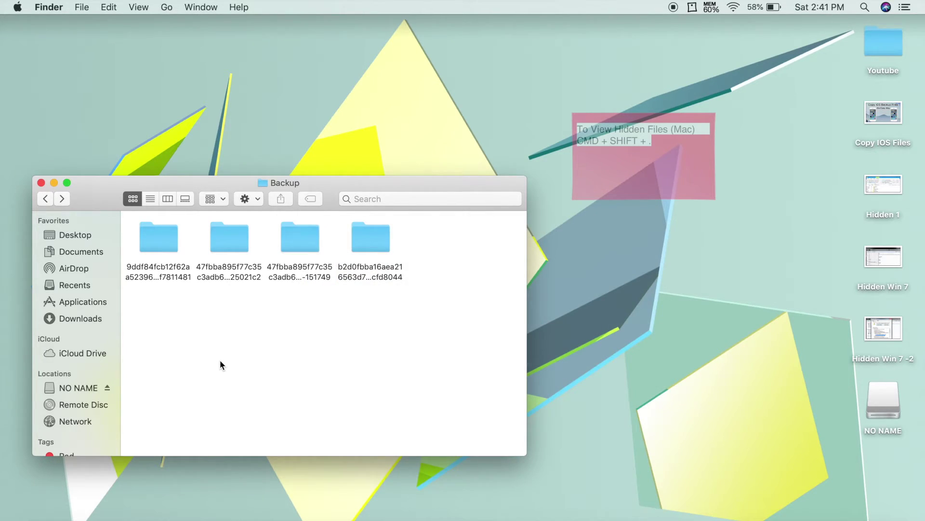
Open the NO NAME external drive and bring up the Paste Item option for the copied backup folder
{"action": "left_click", "coordinate": [62, 199]}
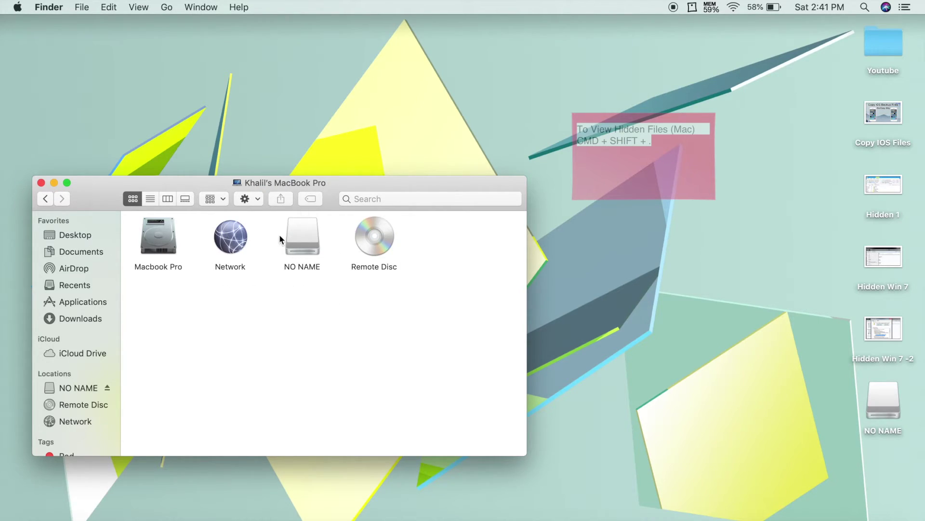
{"action": "double_click", "coordinate": [292, 236]}
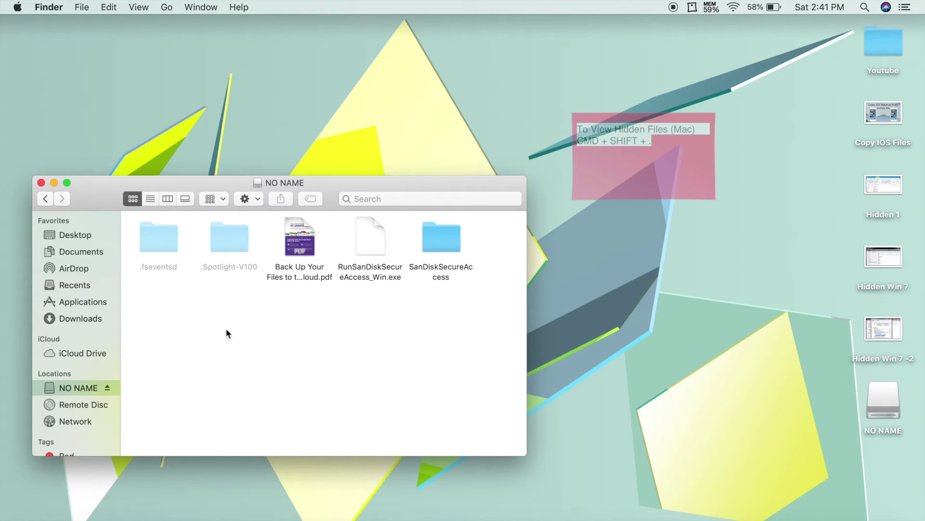
{"action": "right_click", "coordinate": [210, 334]}
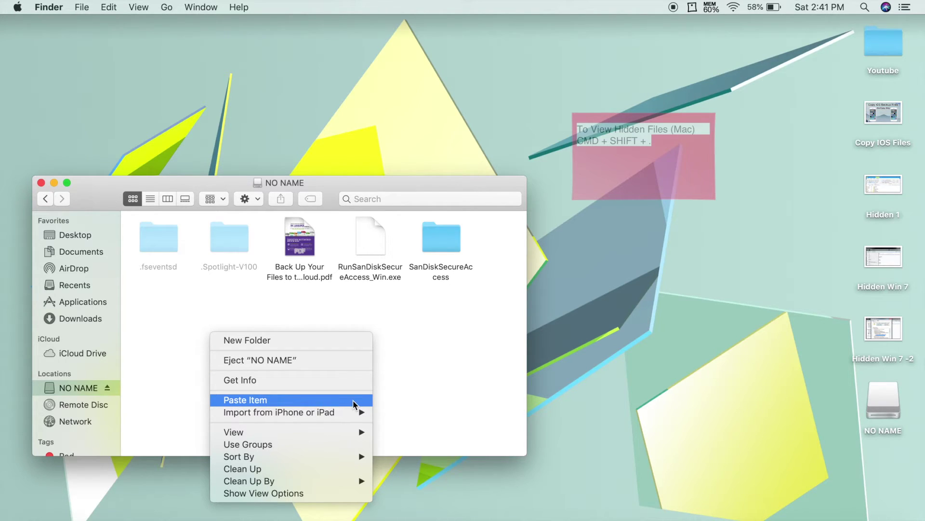
{"action": "left_click", "coordinate": [434, 375]}
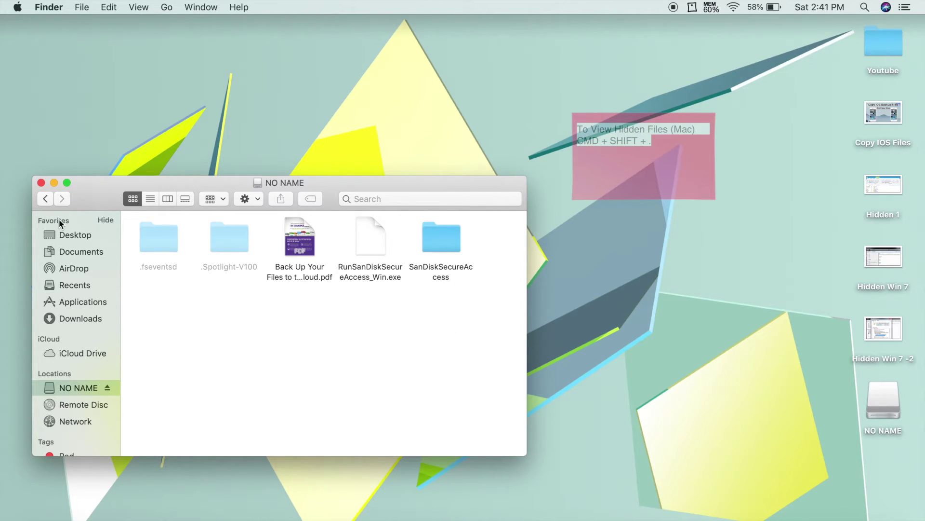
Close the NO NAME drive's Finder window and hide the Simple Antnotes note
{"action": "left_click", "coordinate": [41, 183]}
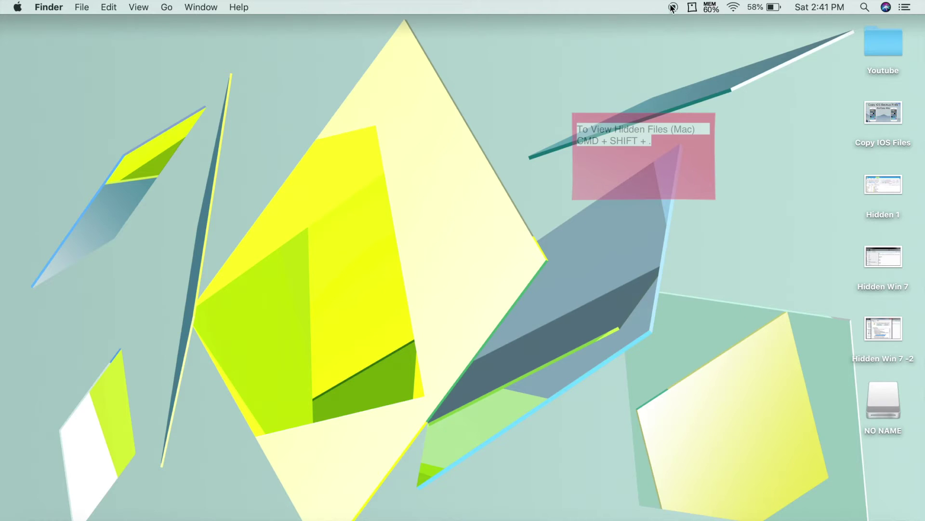
{"action": "left_click", "coordinate": [692, 7]}
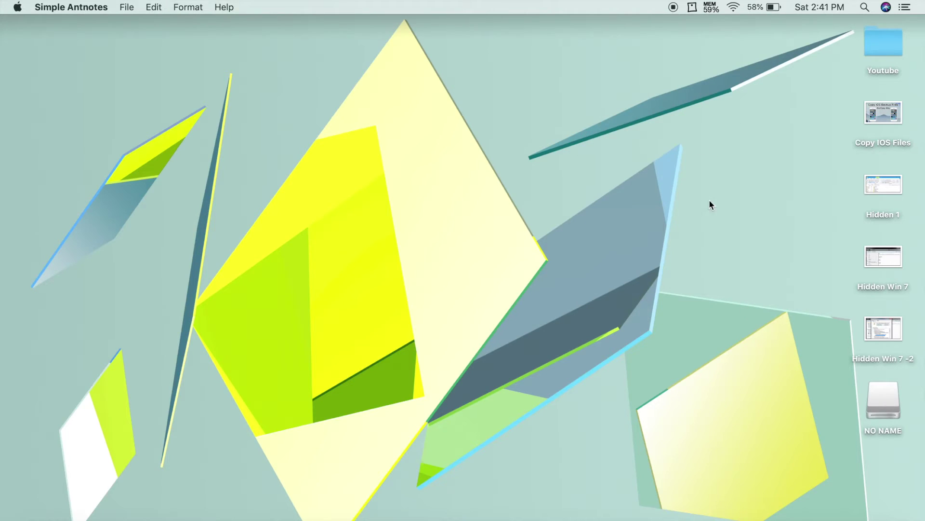
Open the Hidden 1 image from the desktop and place its window beside the desktop icons
{"action": "left_click", "coordinate": [887, 186]}
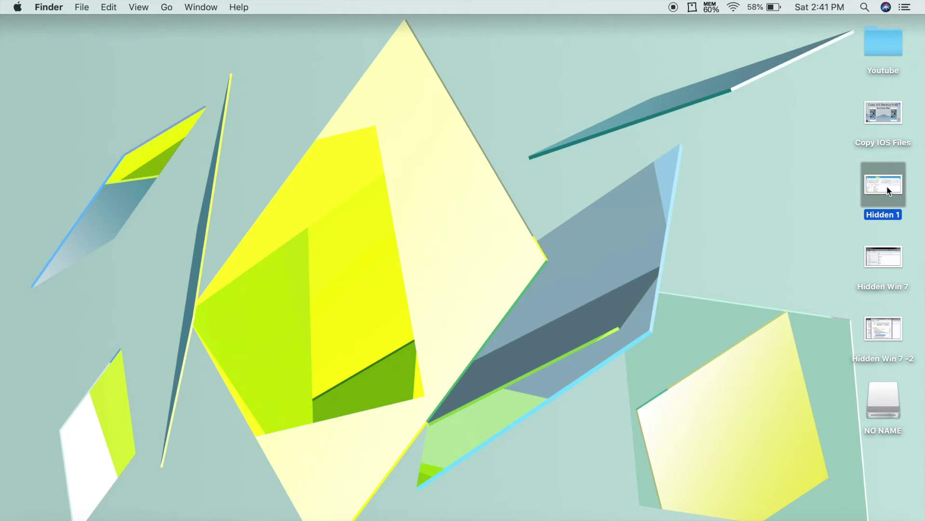
{"action": "double_click", "coordinate": [888, 190]}
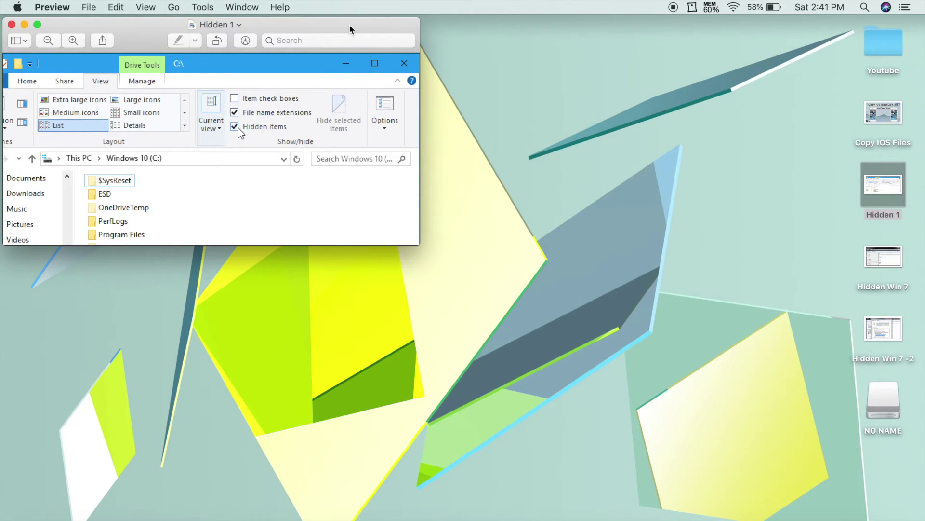
{"action": "left_click_drag", "start_coordinate": [351, 29], "coordinate": [601, 135]}
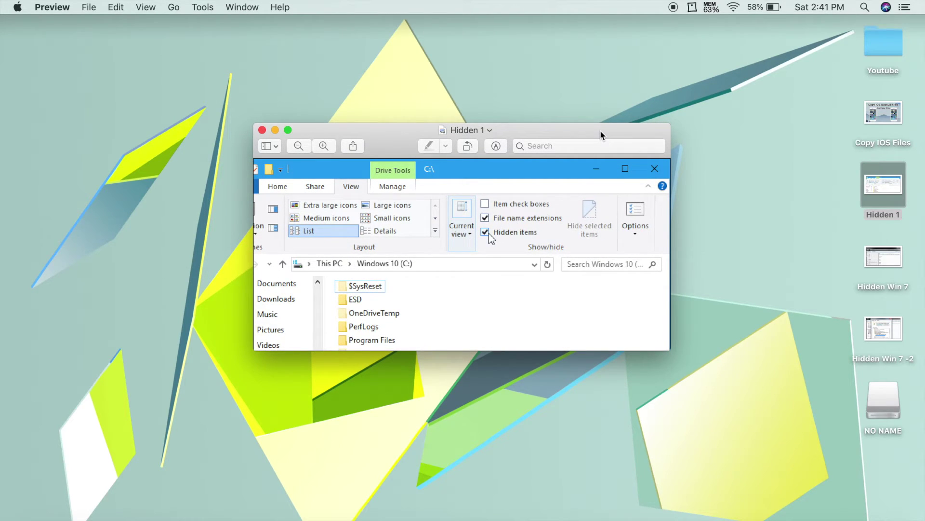
{"action": "left_click_drag", "start_coordinate": [601, 134], "coordinate": [773, 120]}
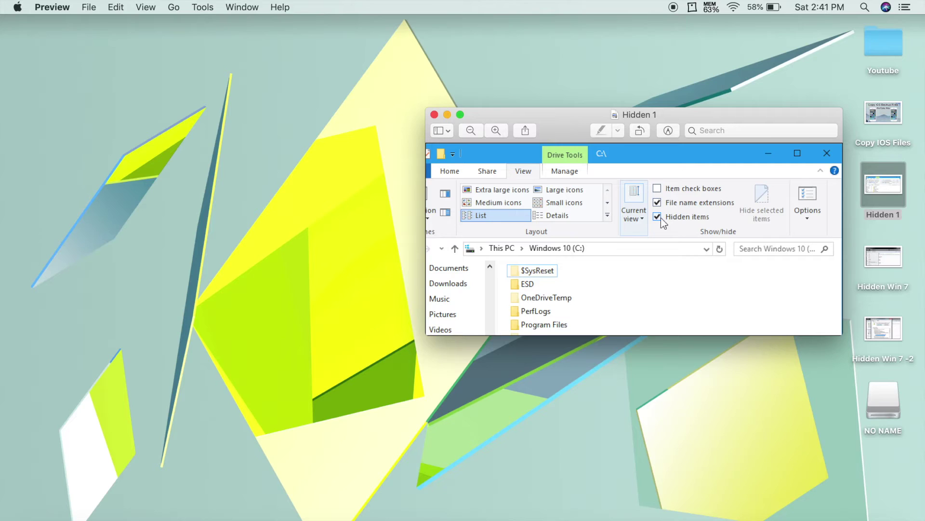
Browse from the Computer location into the Macbook Pro drive in Finder and bring up the home folder
{"action": "left_click", "coordinate": [147, 127]}
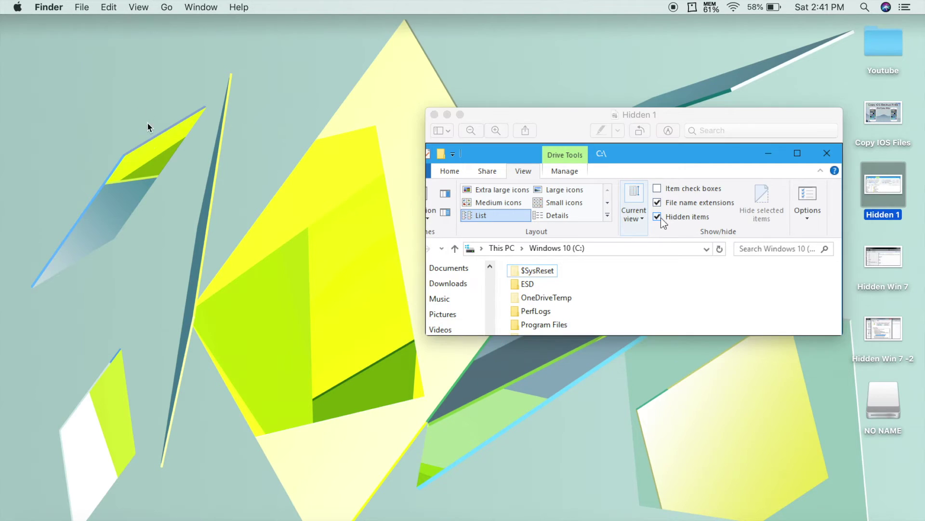
{"action": "left_click", "coordinate": [138, 7]}
{"action": "left_click", "coordinate": [188, 148]}
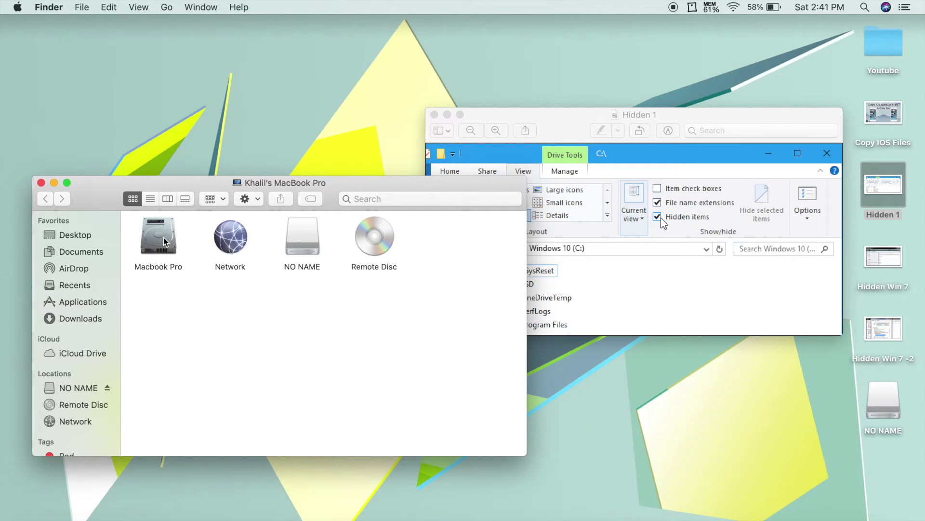
{"action": "double_click", "coordinate": [164, 241]}
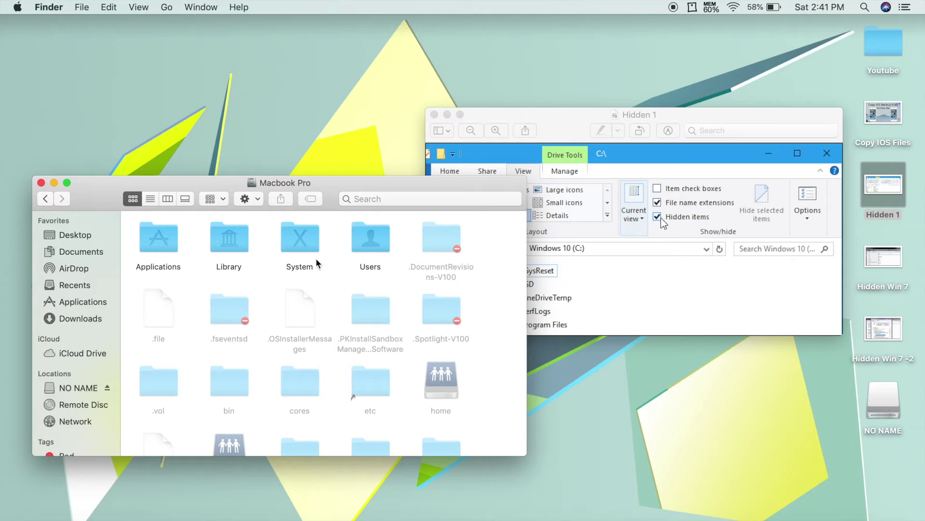
{"action": "double_click", "coordinate": [220, 235]}
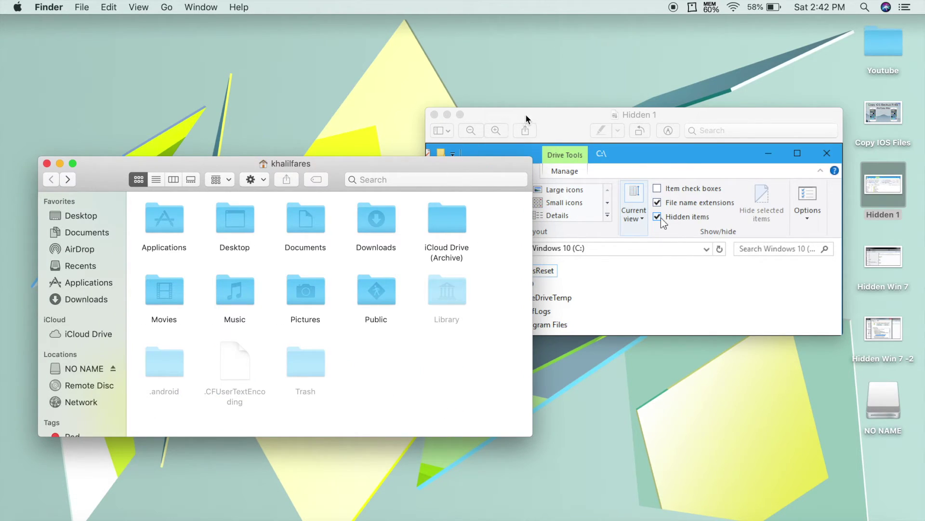
Bring the Hidden 1 image forward to view the Windows 10 Hidden items option, and close the image
{"action": "left_click", "coordinate": [525, 115]}
{"action": "left_click_drag", "start_coordinate": [526, 114], "coordinate": [516, 76]}
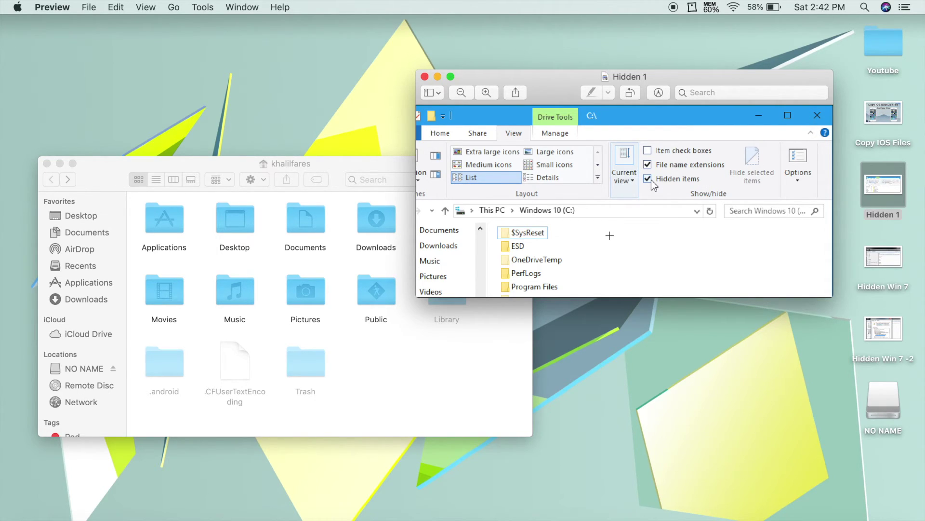
{"action": "left_click", "coordinate": [424, 77]}
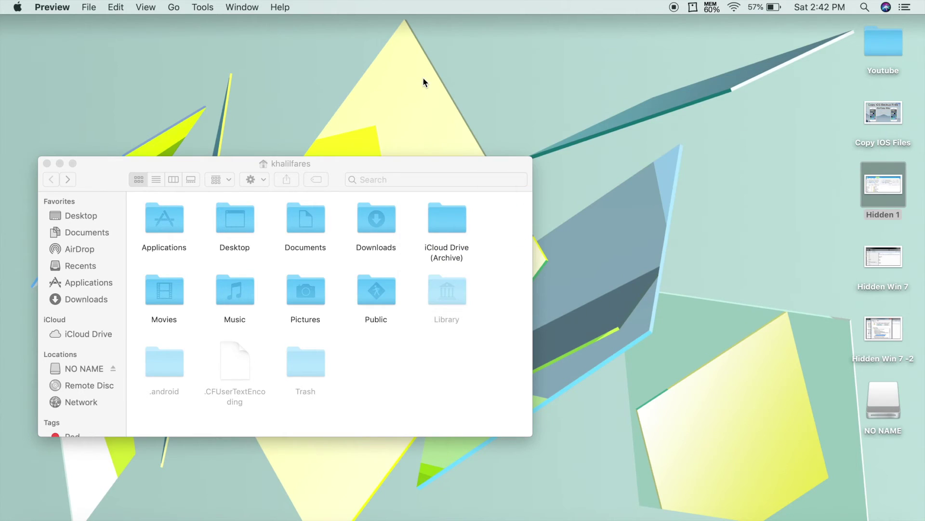
Open the Hidden Win 7 and Hidden Win 7 -2 images from the desktop and arrange them so both can be read
{"action": "double_click", "coordinate": [878, 259]}
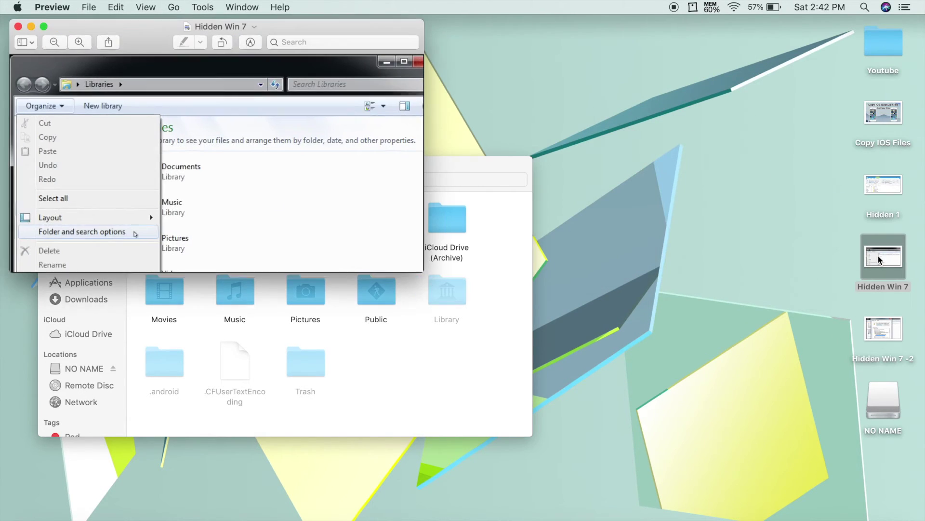
{"action": "left_click_drag", "start_coordinate": [298, 26], "coordinate": [321, 50]}
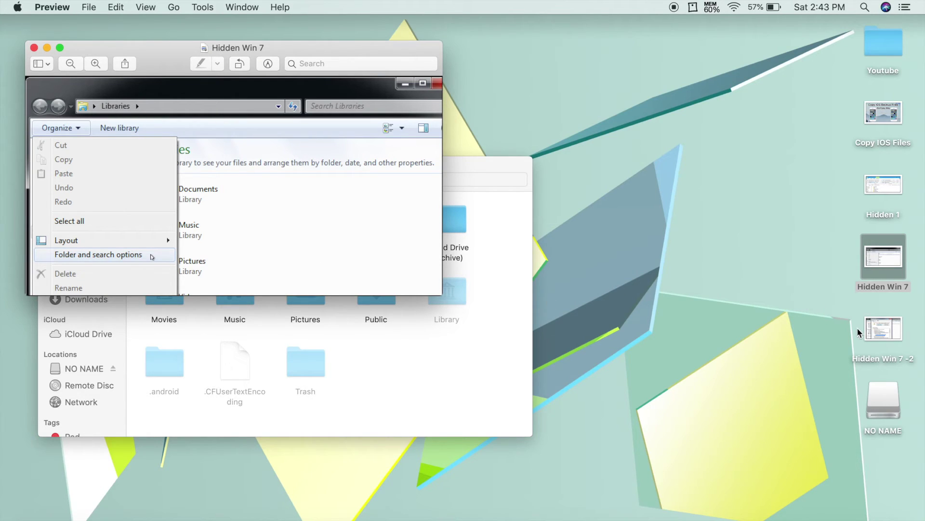
{"action": "double_click", "coordinate": [885, 328]}
{"action": "left_click_drag", "start_coordinate": [368, 46], "coordinate": [566, 113]}
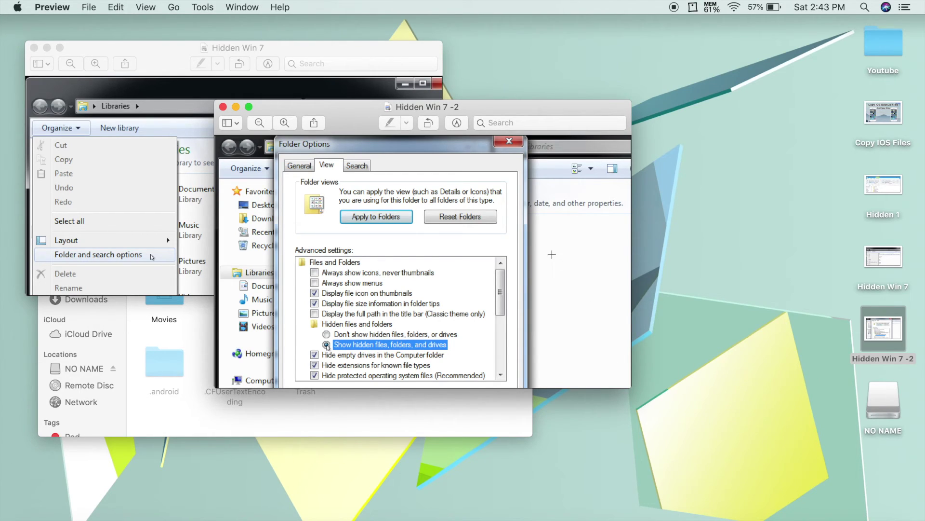
{"action": "left_click_drag", "start_coordinate": [503, 107], "coordinate": [646, 216]}
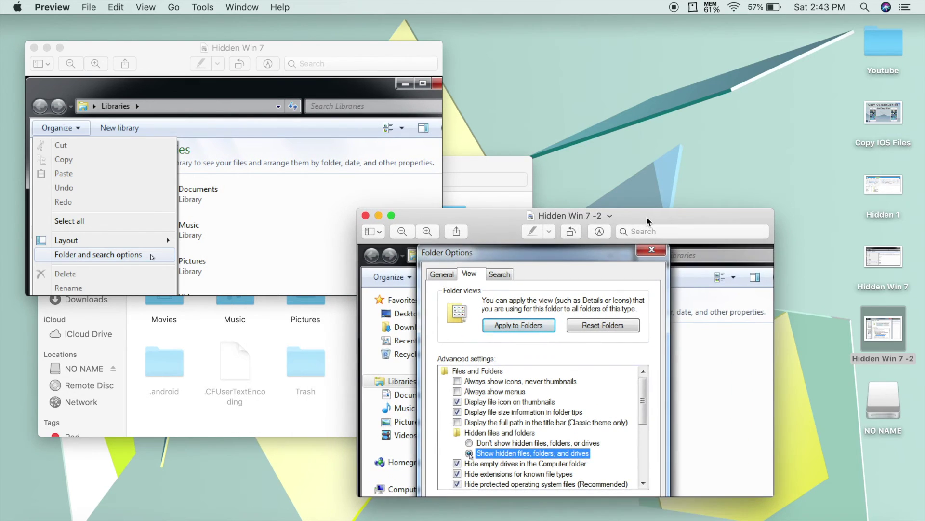
Close the Hidden Win 7 and Hidden Win 7 -2 images and the home folder's Finder window
{"action": "left_click_drag", "start_coordinate": [495, 168], "coordinate": [495, 161]}
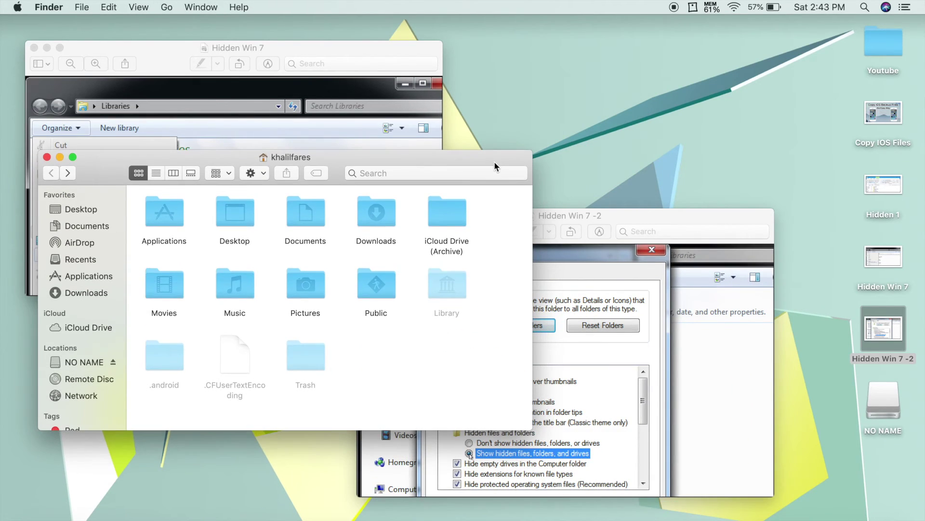
{"action": "left_click", "coordinate": [358, 47]}
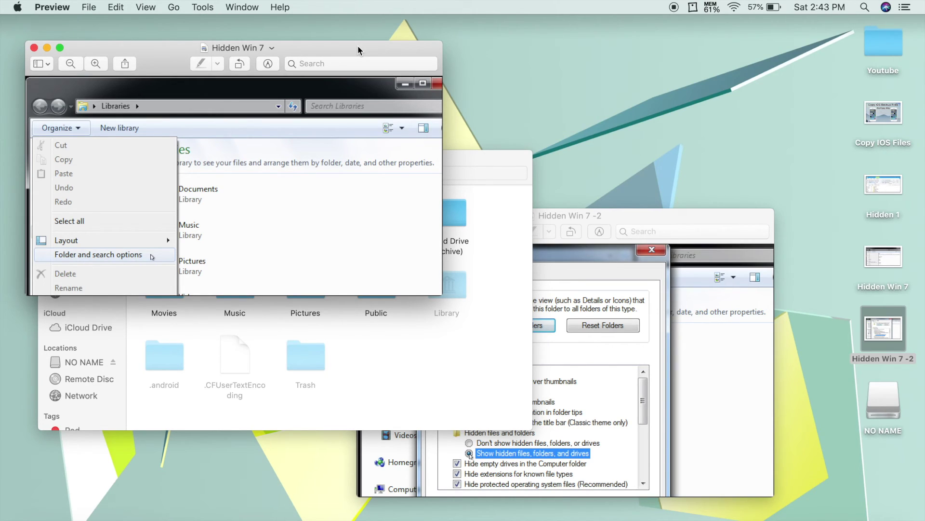
{"action": "left_click", "coordinate": [34, 47]}
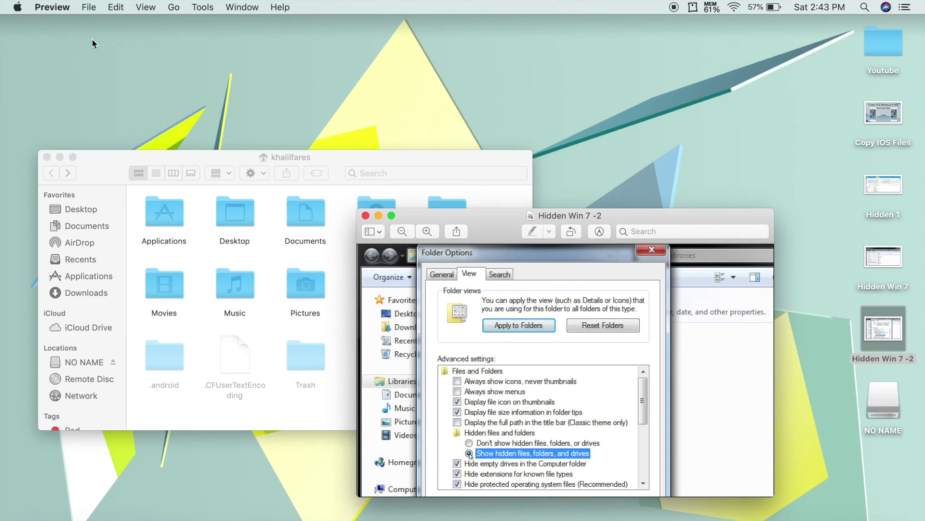
{"action": "left_click", "coordinate": [366, 216]}
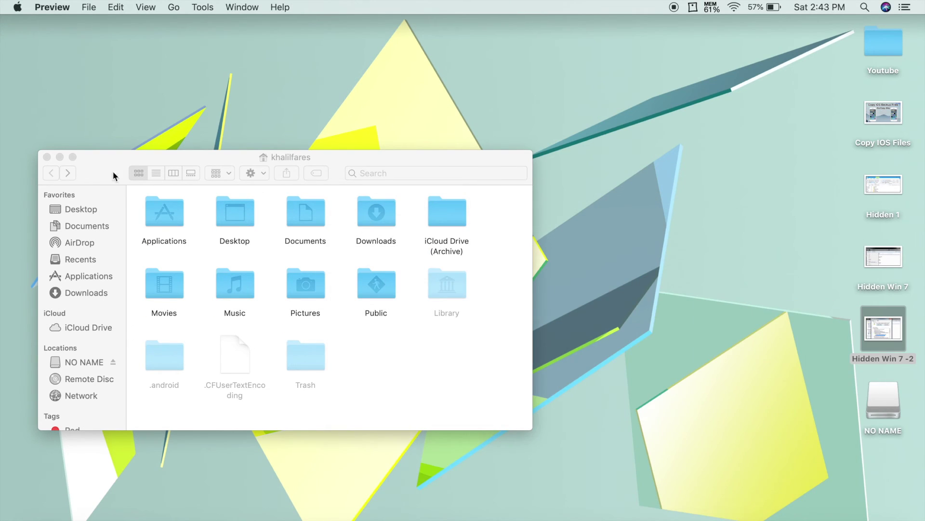
{"action": "left_click", "coordinate": [47, 157]}
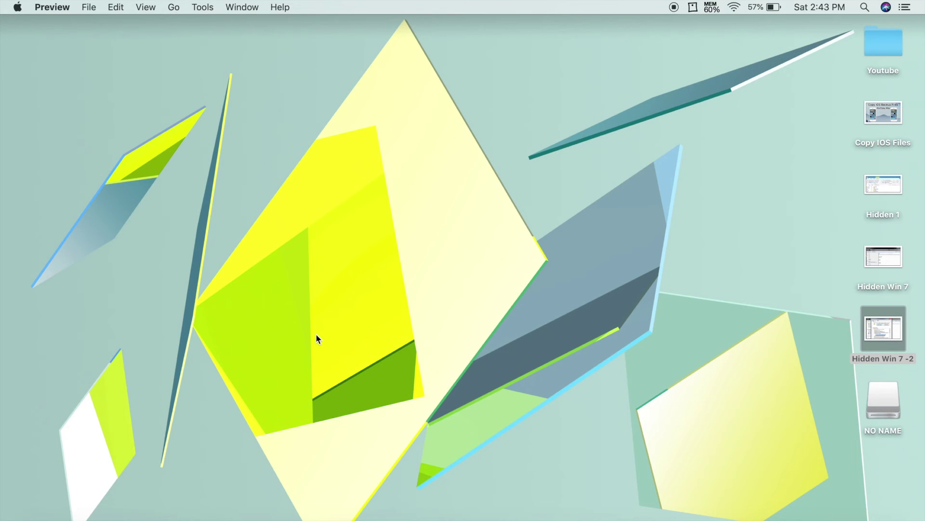
Switch to Safari and look over the home page of the NexTutorial YouTube channel
{"action": "left_click", "coordinate": [842, 518]}
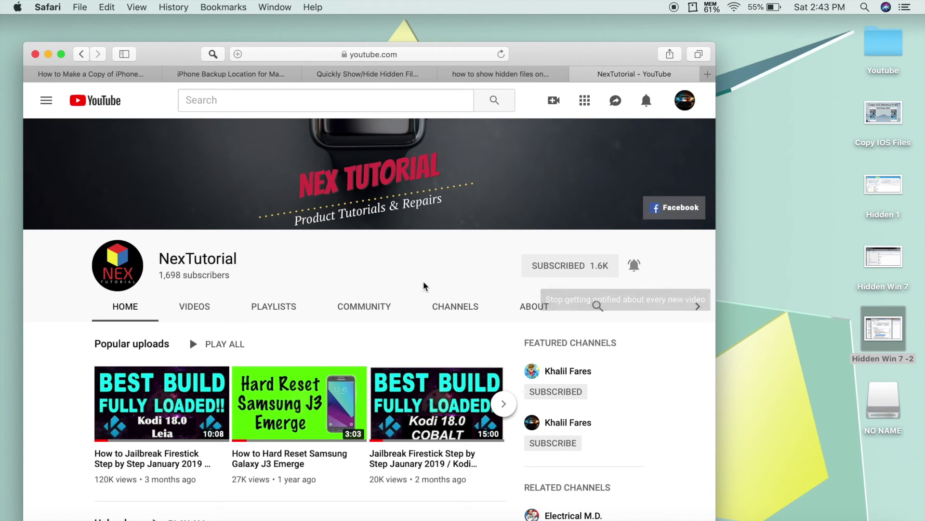
{"action": "scroll", "coordinate": [413, 277], "scroll_direction": "down", "scroll_amount": 2}
{"action": "scroll", "coordinate": [413, 276], "scroll_direction": "down", "scroll_amount": 3}
{"action": "scroll", "coordinate": [413, 277], "scroll_direction": "up", "scroll_amount": 4}
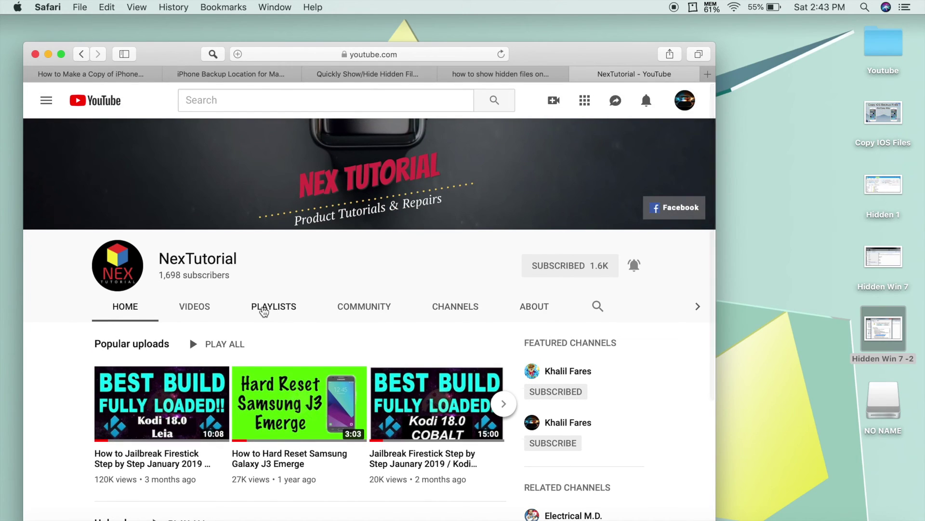
Show the NexTutorial channel's Videos list and look through its uploads
{"action": "left_click", "coordinate": [273, 309]}
{"action": "left_click", "coordinate": [199, 137]}
{"action": "scroll", "coordinate": [261, 318], "scroll_direction": "down", "scroll_amount": 10}
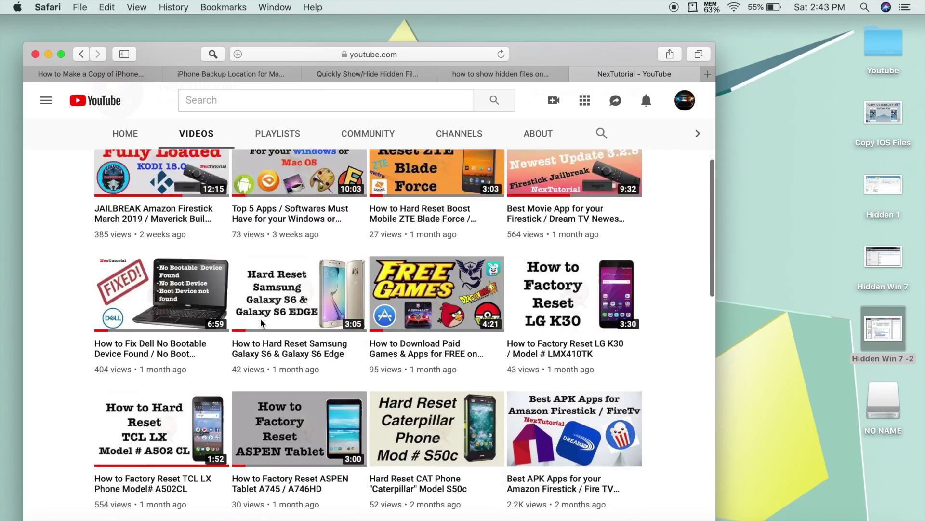
{"action": "scroll", "coordinate": [260, 322], "scroll_direction": "down", "scroll_amount": 15}
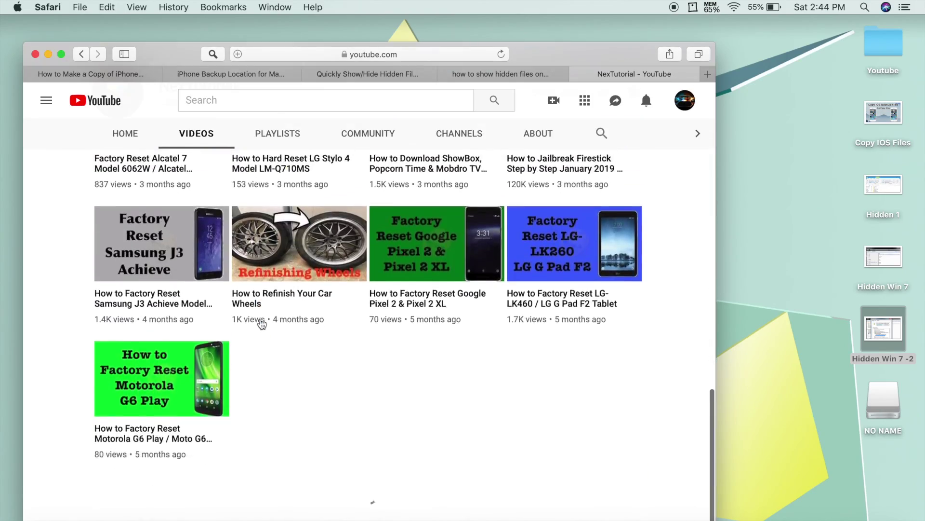